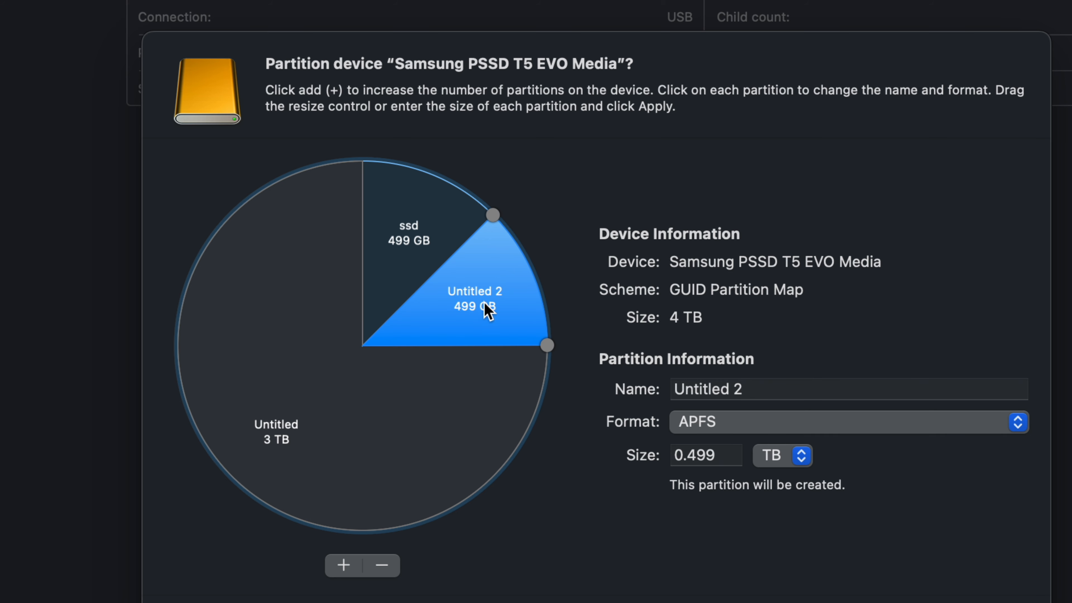
# Shrink the new Untitled 2 partition to about 199 GB and name it pc.
pyautogui.moveTo(547, 346); pyautogui.dragTo(527, 262)
pyautogui.click(776, 387)
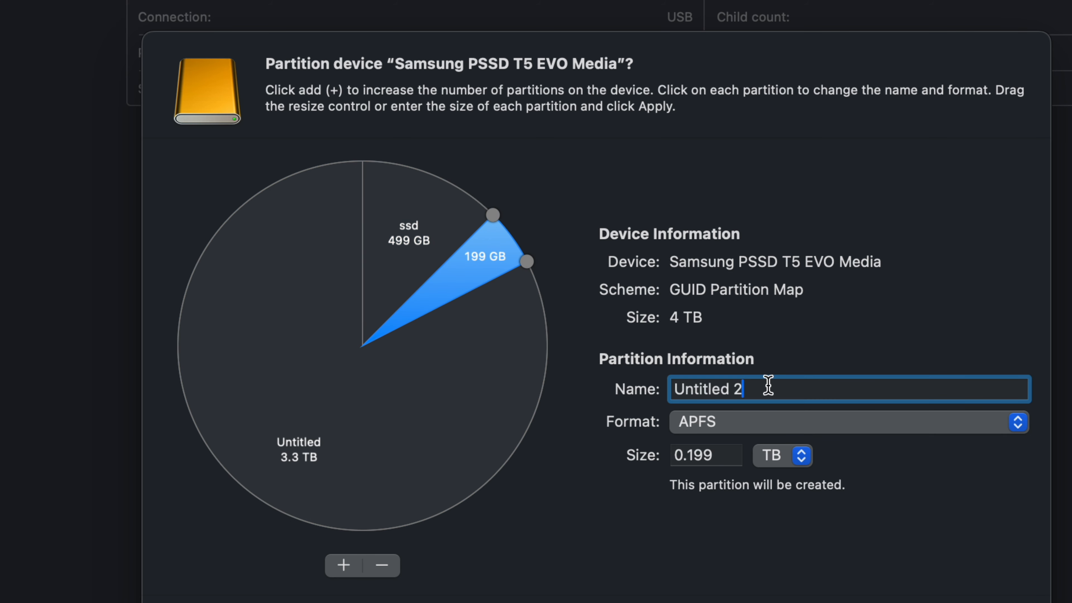
pyautogui.moveTo(742, 388); pyautogui.dragTo(662, 392)
pyautogui.write('pc')
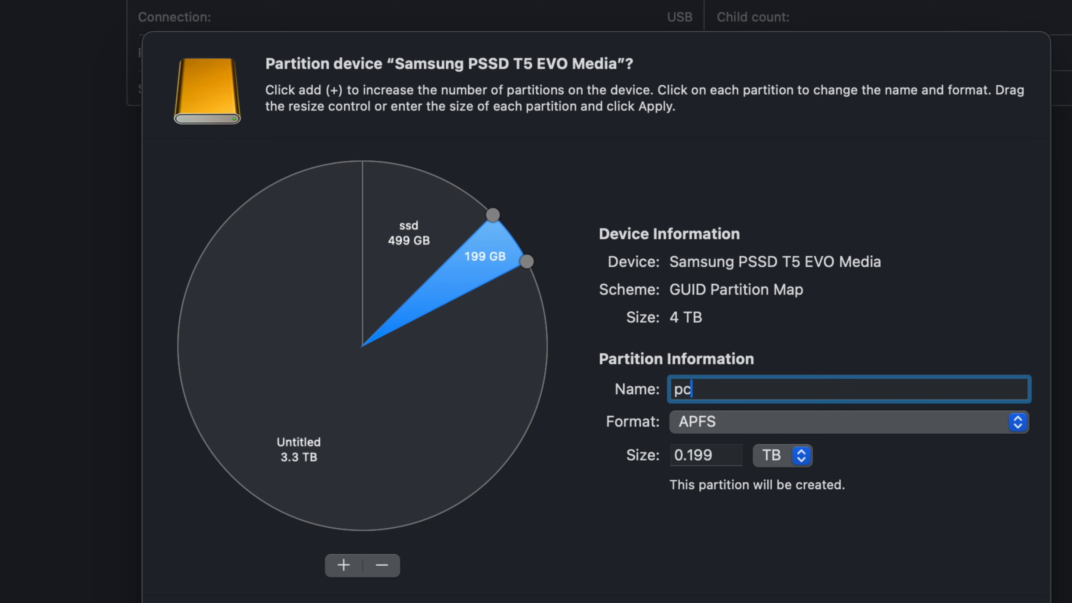
pyautogui.press('BackSpace')
# Set the format of the pc partition to ExFAT and check it against the ssd partition's settings.
pyautogui.click(735, 420)
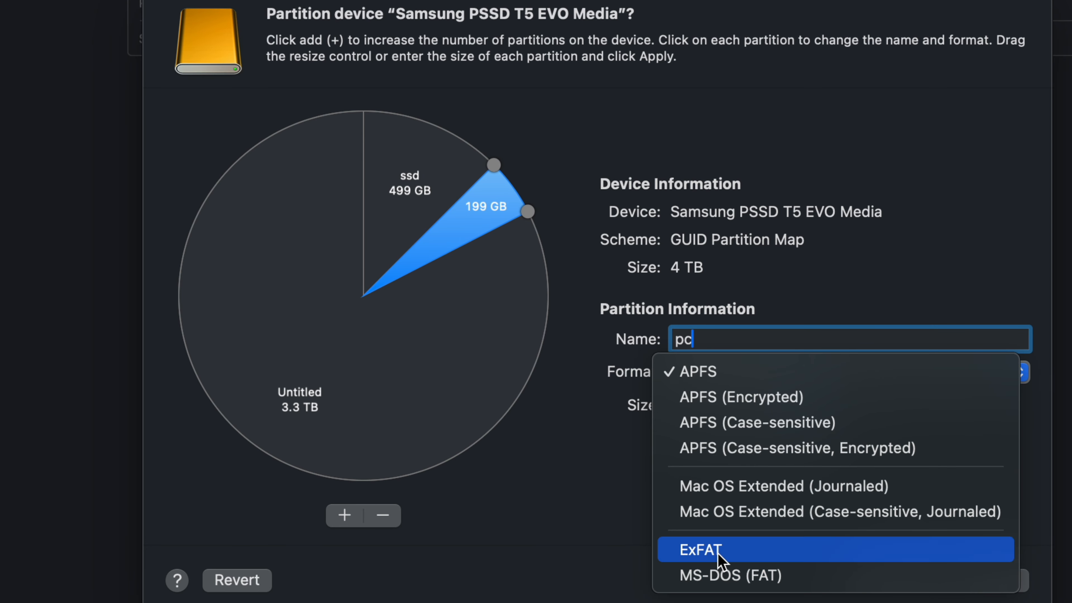
pyautogui.click(724, 598)
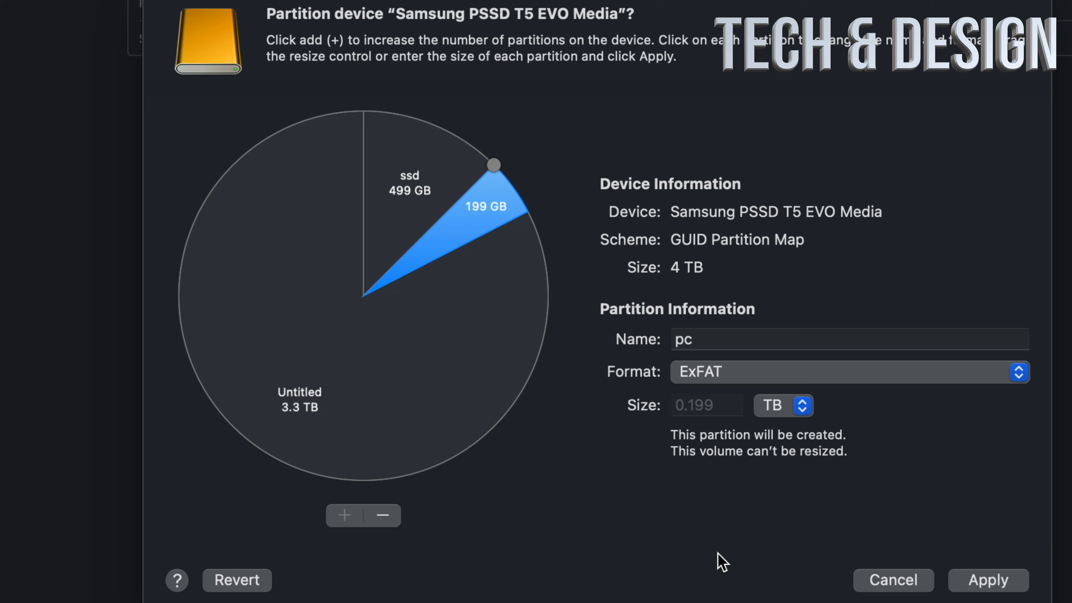
pyautogui.click(413, 179)
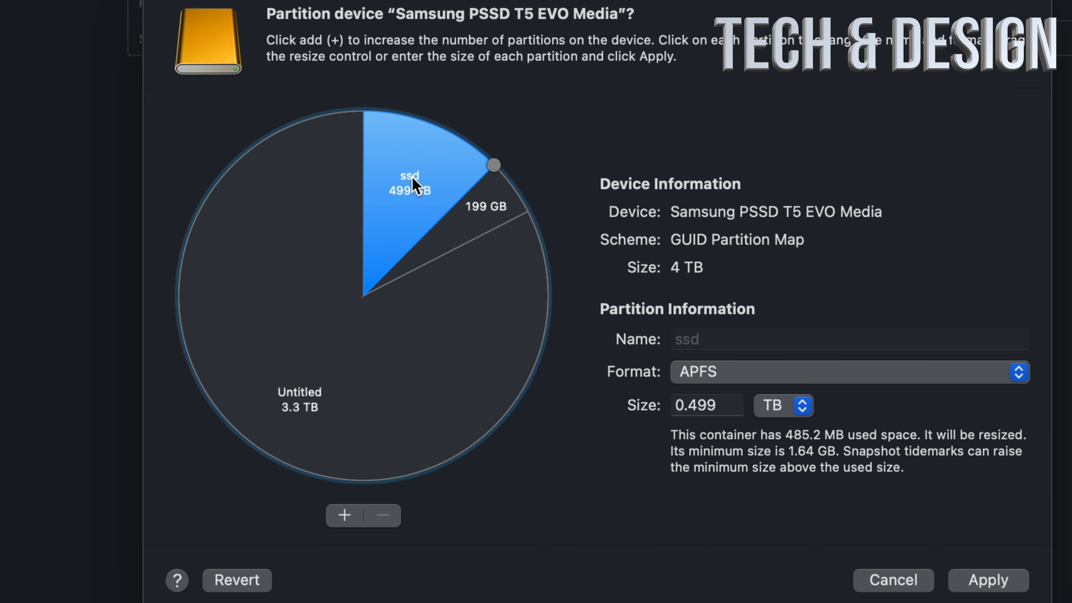
pyautogui.click(473, 210)
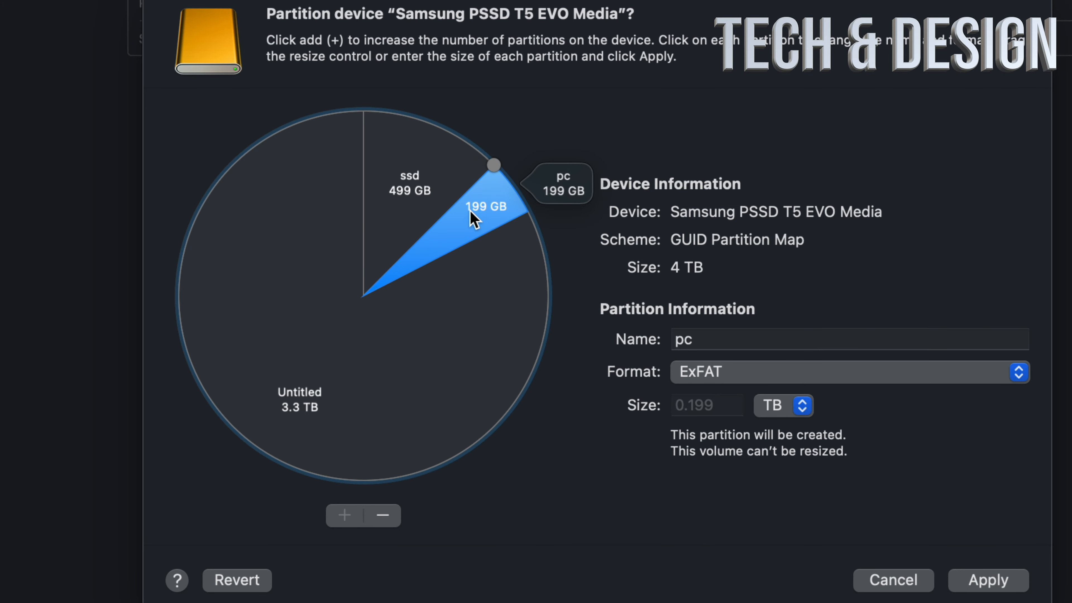
# Change the format of the ssd partition to Mac OS Extended (Journaled).
pyautogui.click(416, 186)
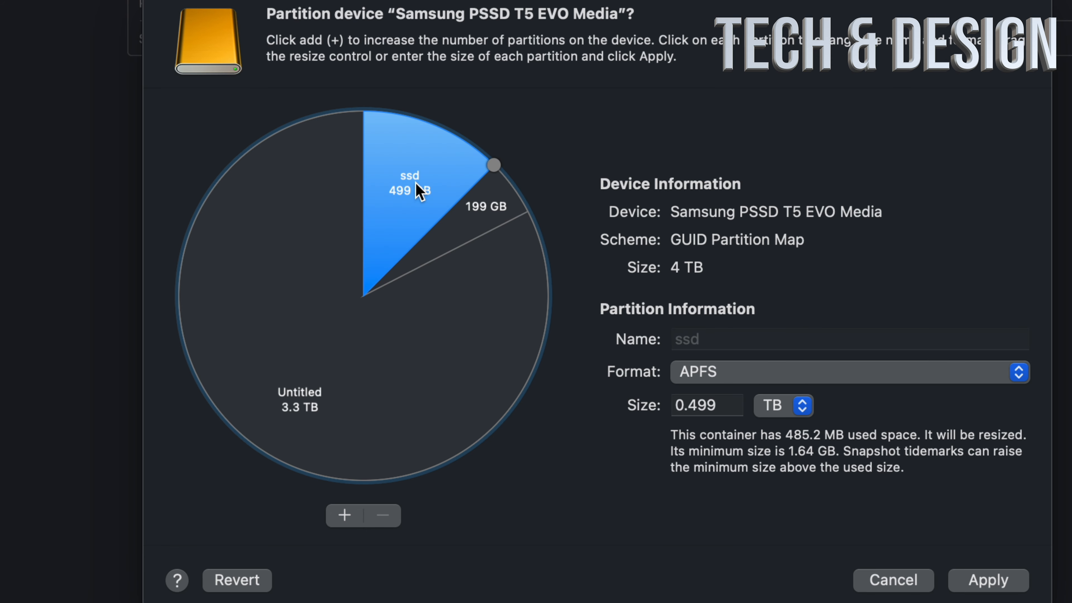
pyautogui.click(795, 372)
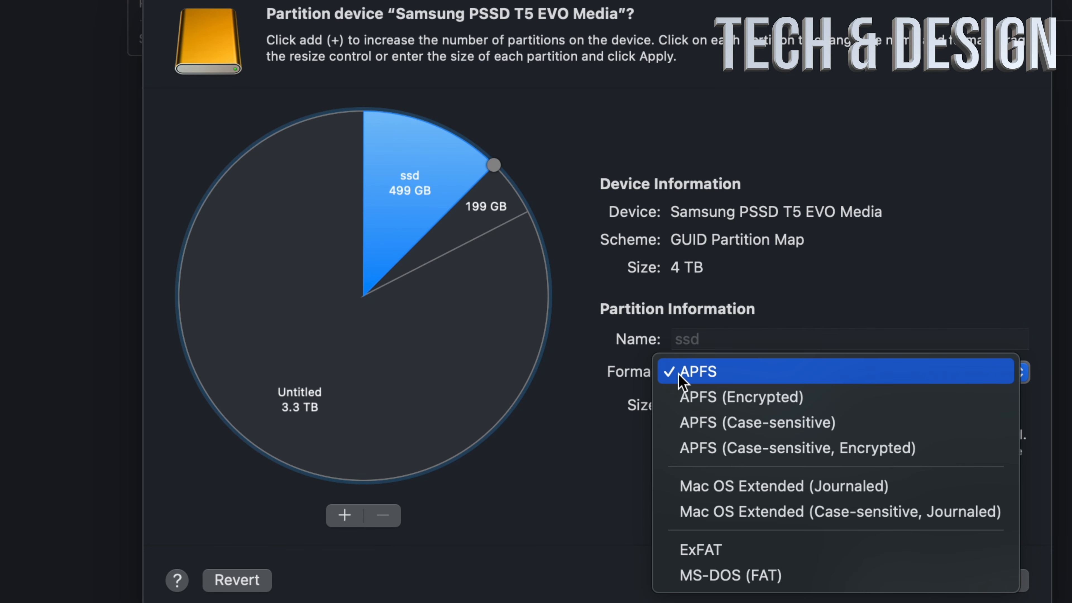
pyautogui.click(793, 484)
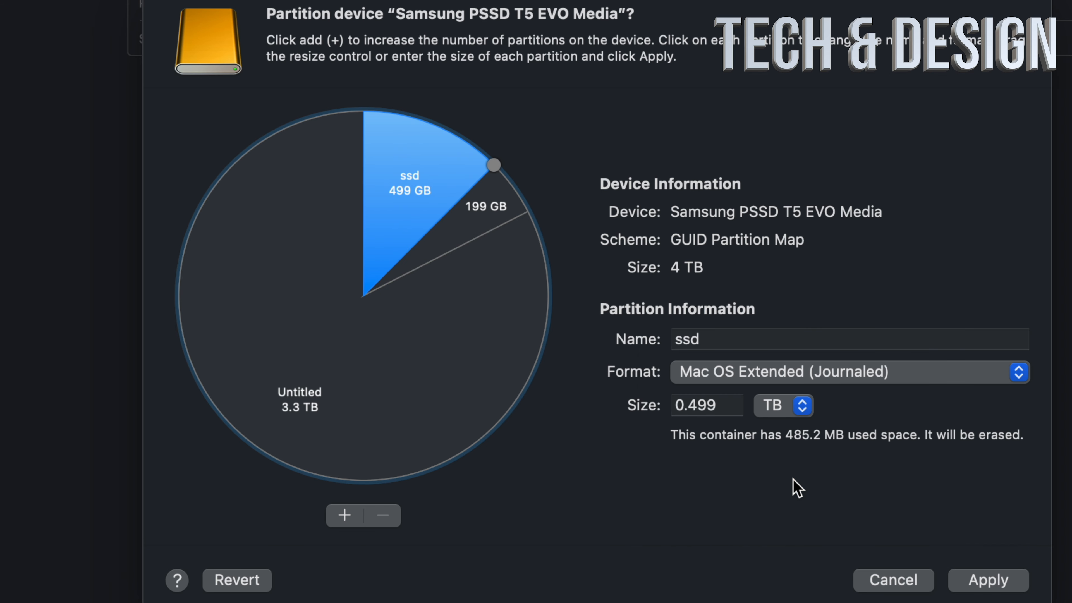
pyautogui.click(435, 373)
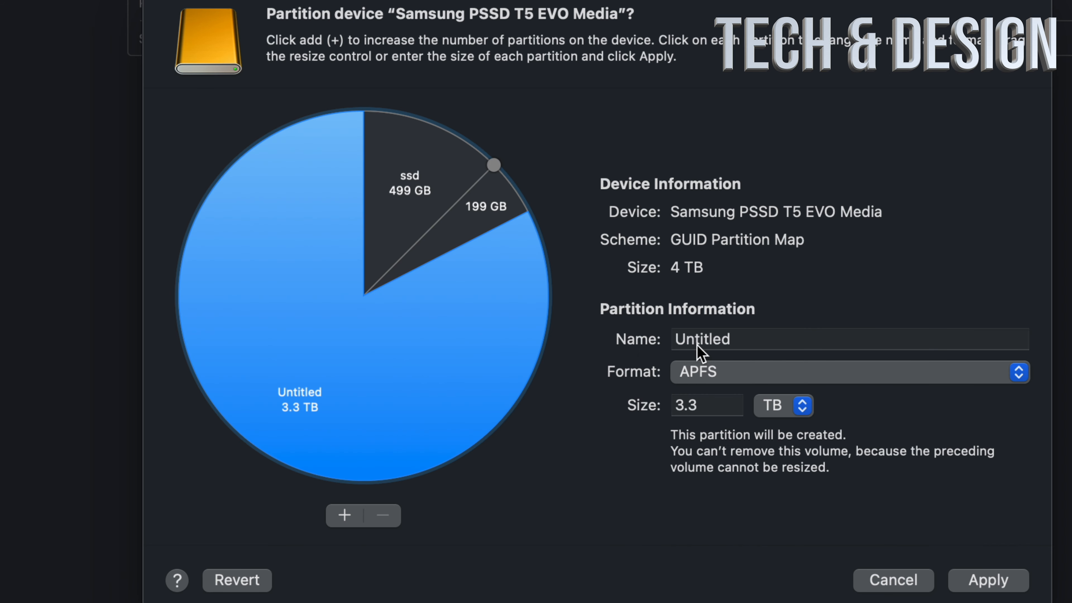
# Rename the 499 GB ssd partition to mac.
pyautogui.click(424, 192)
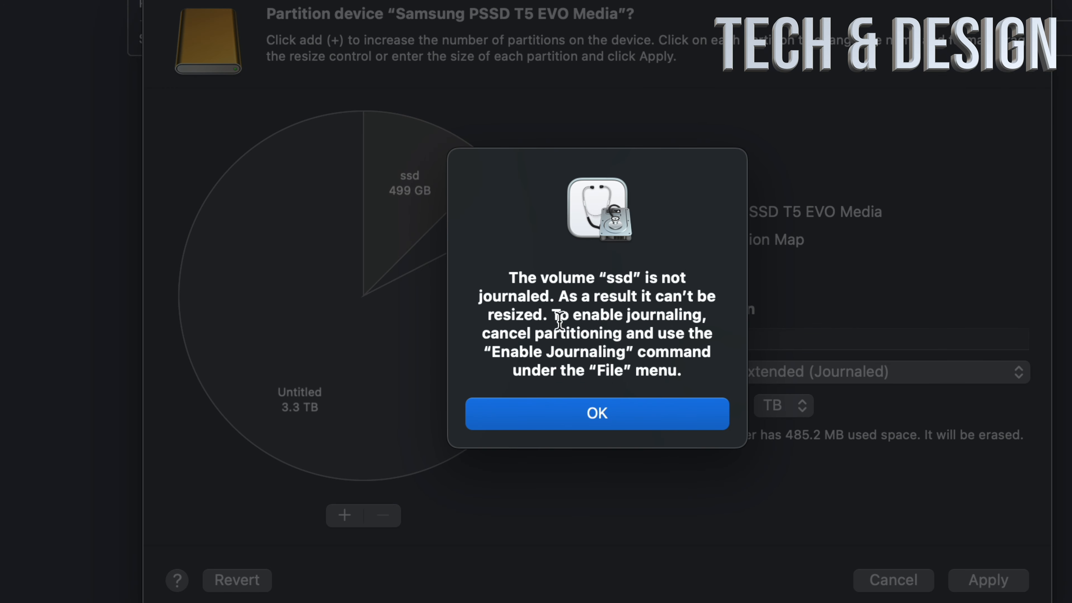
pyautogui.click(588, 418)
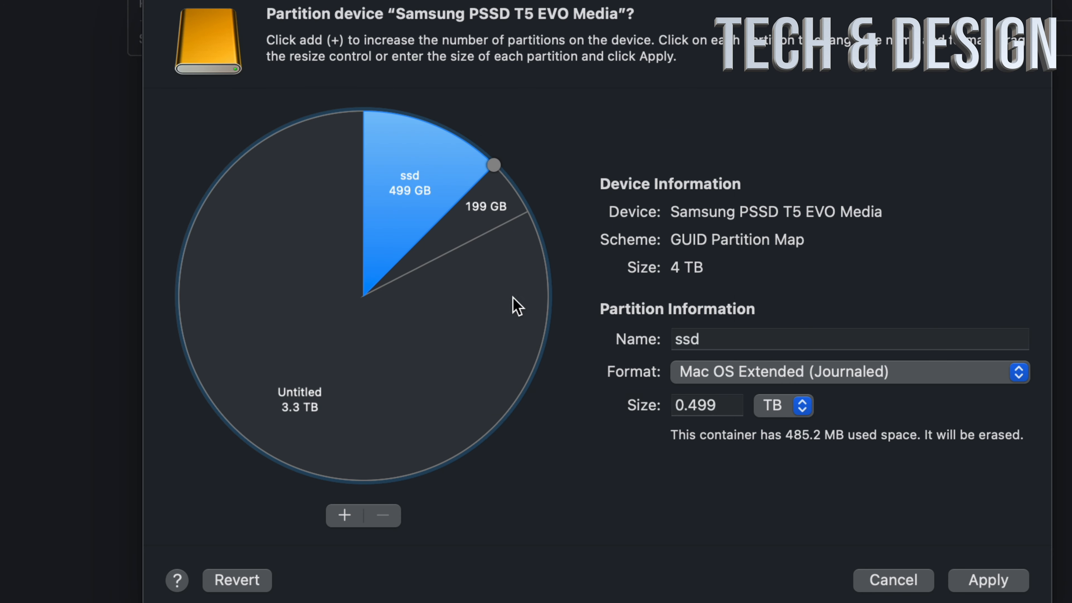
pyautogui.click(490, 219)
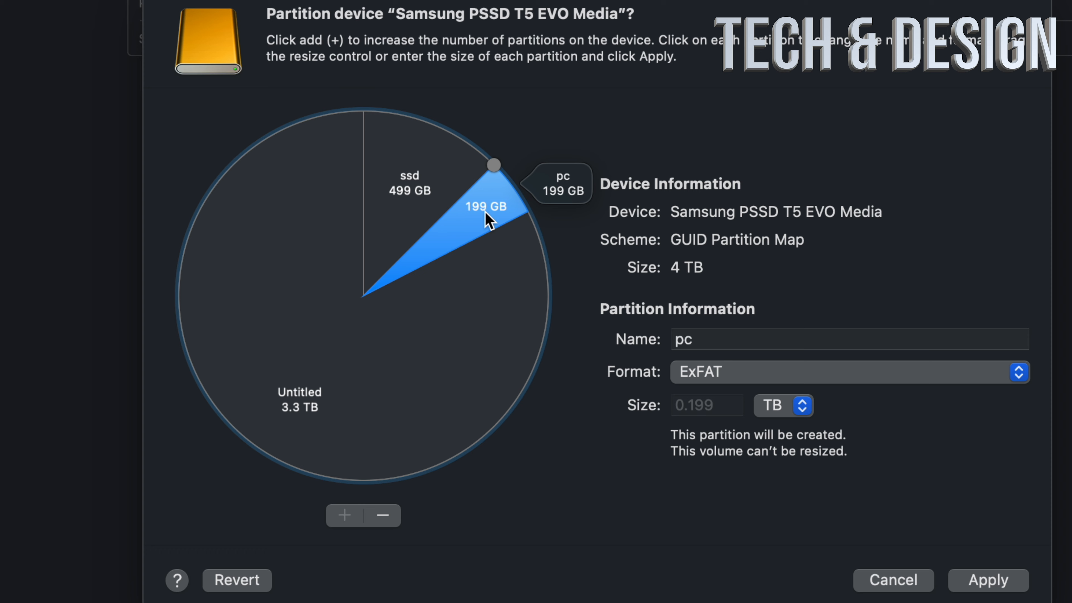
pyautogui.click(421, 184)
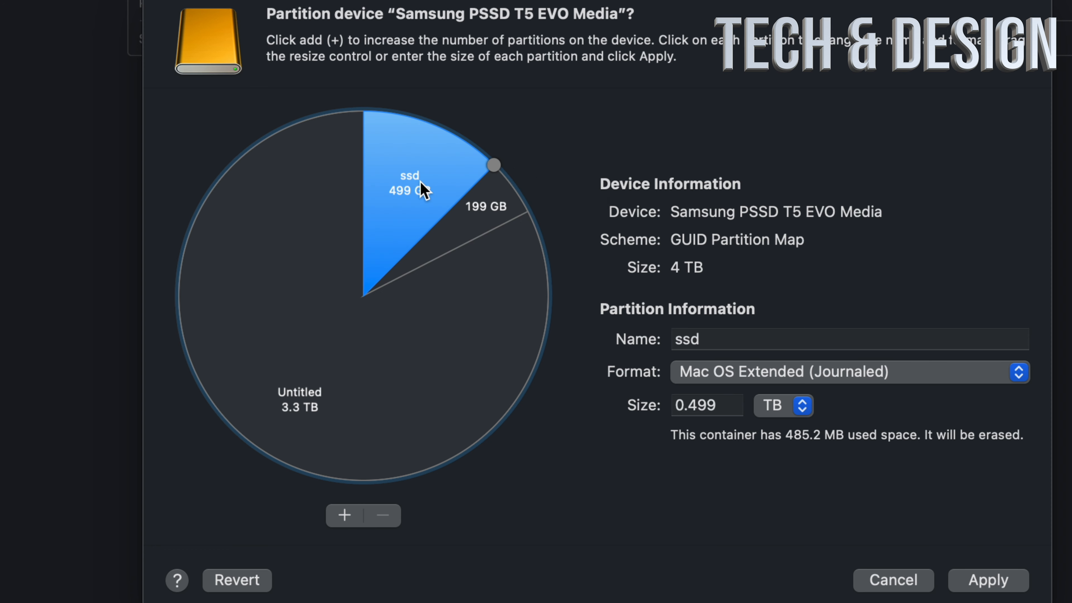
pyautogui.moveTo(713, 339); pyautogui.dragTo(650, 338)
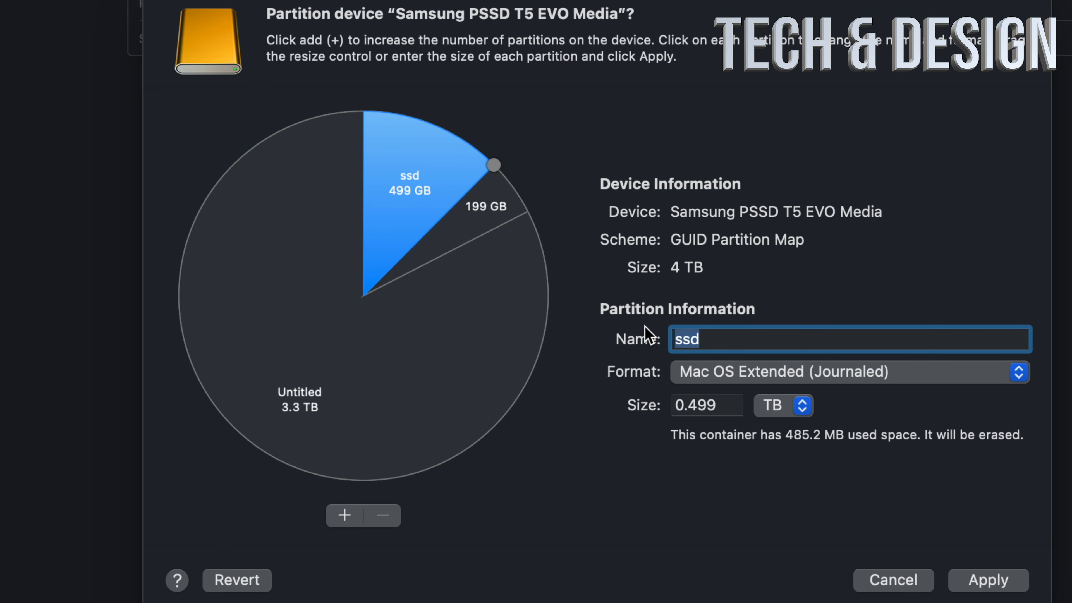
pyautogui.write('a')
pyautogui.press('BackSpace')
pyautogui.write('mac')
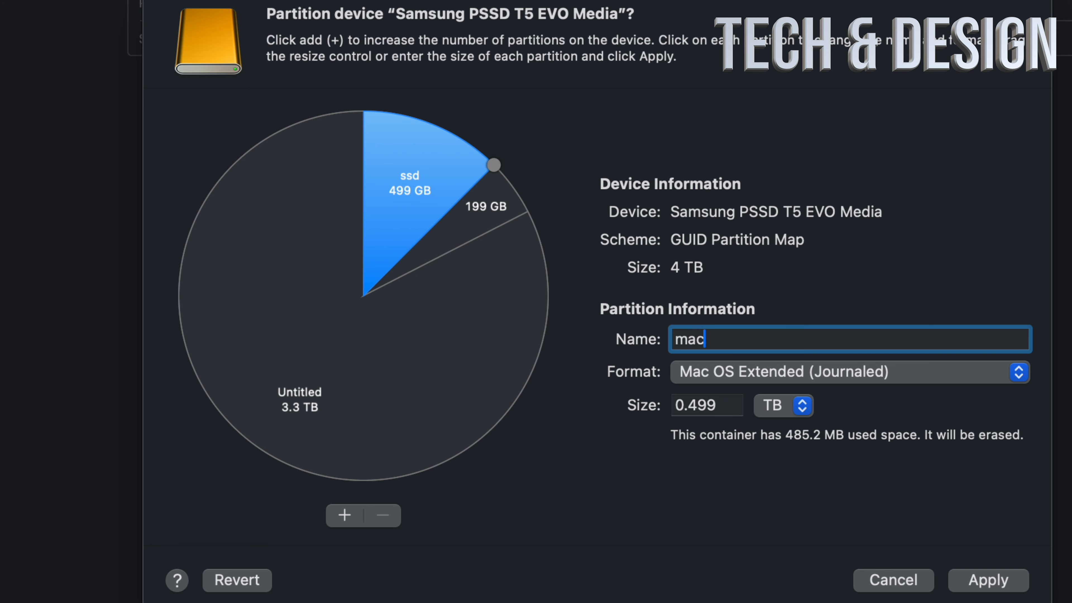
# Name the large Untitled partition time machine.
pyautogui.click(487, 343)
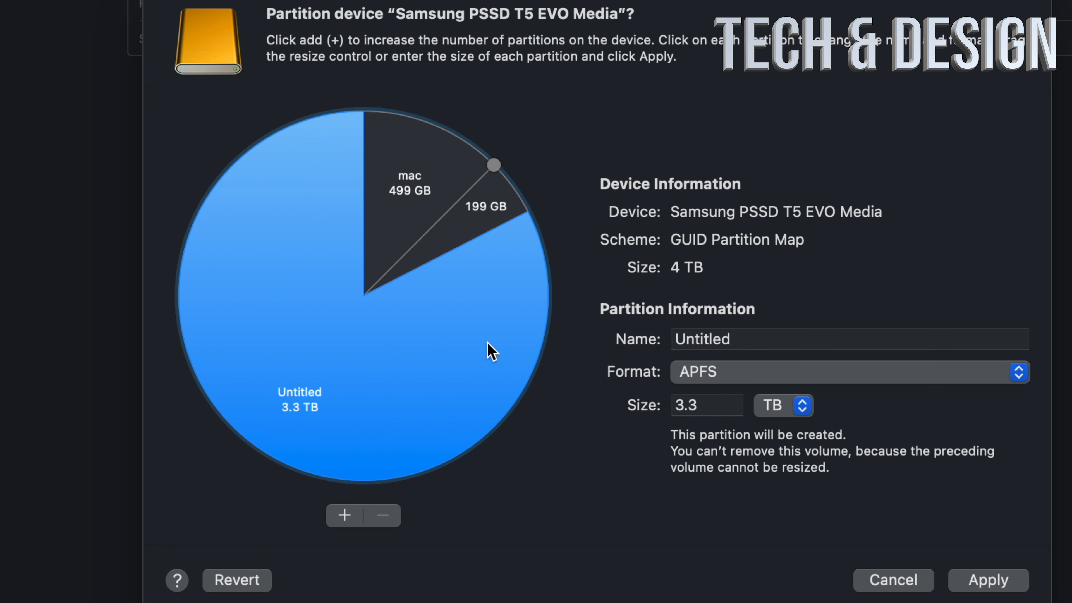
pyautogui.click(772, 340)
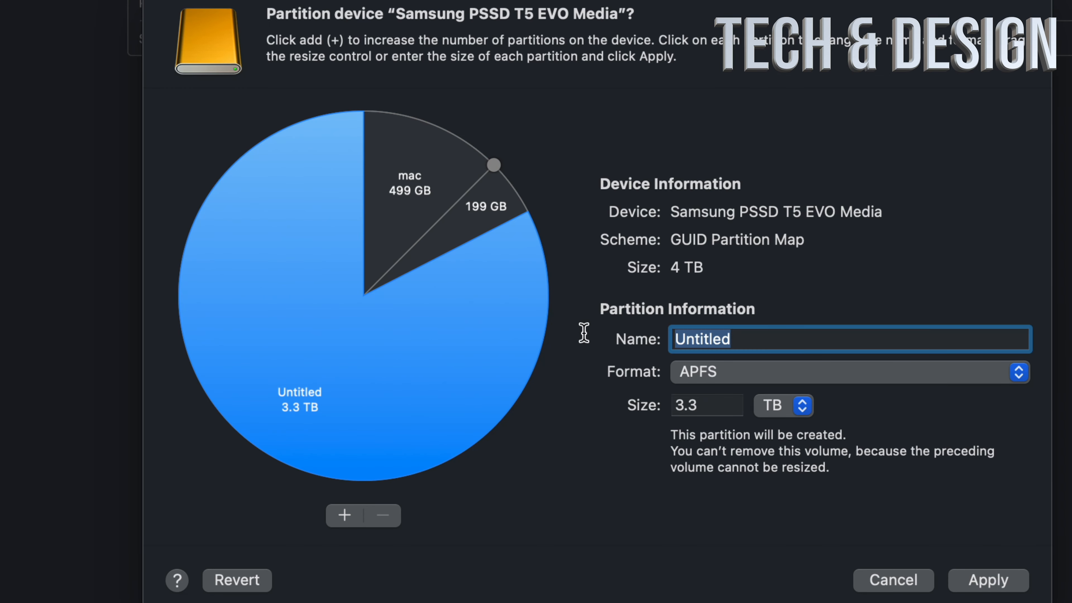
pyautogui.write('time machine')
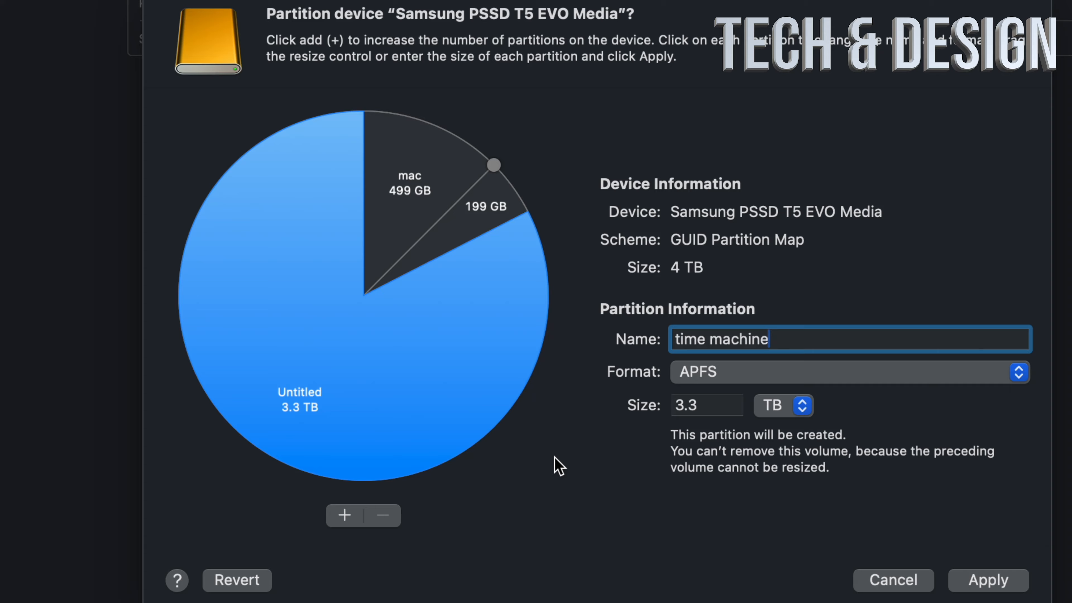
# Apply the partition layout to the Samsung PSSD T5 EVO Media and close the completed operation's report.
pyautogui.click(990, 585)
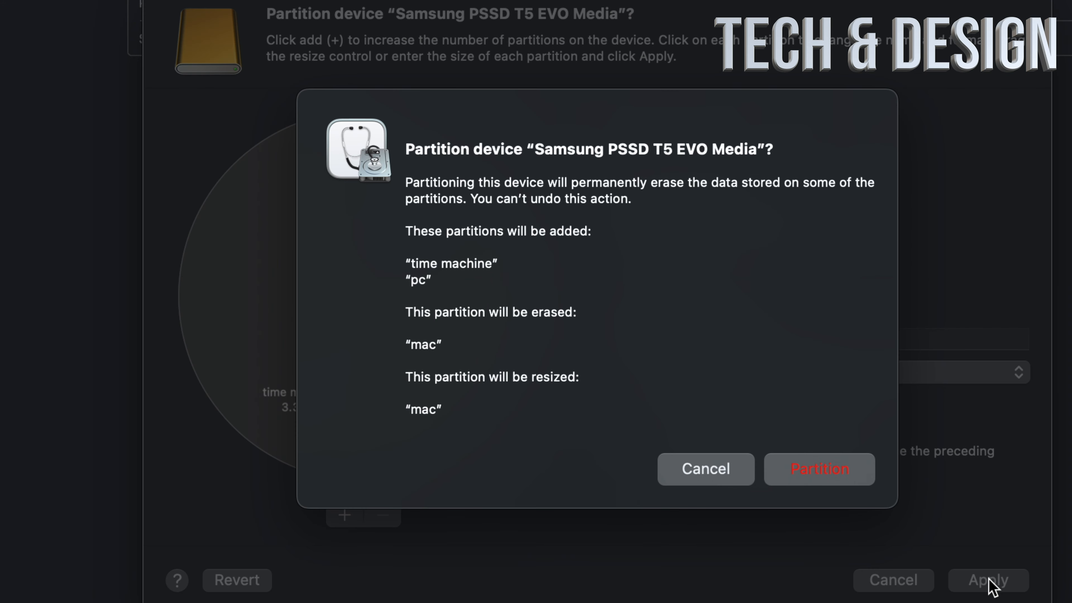
pyautogui.click(821, 475)
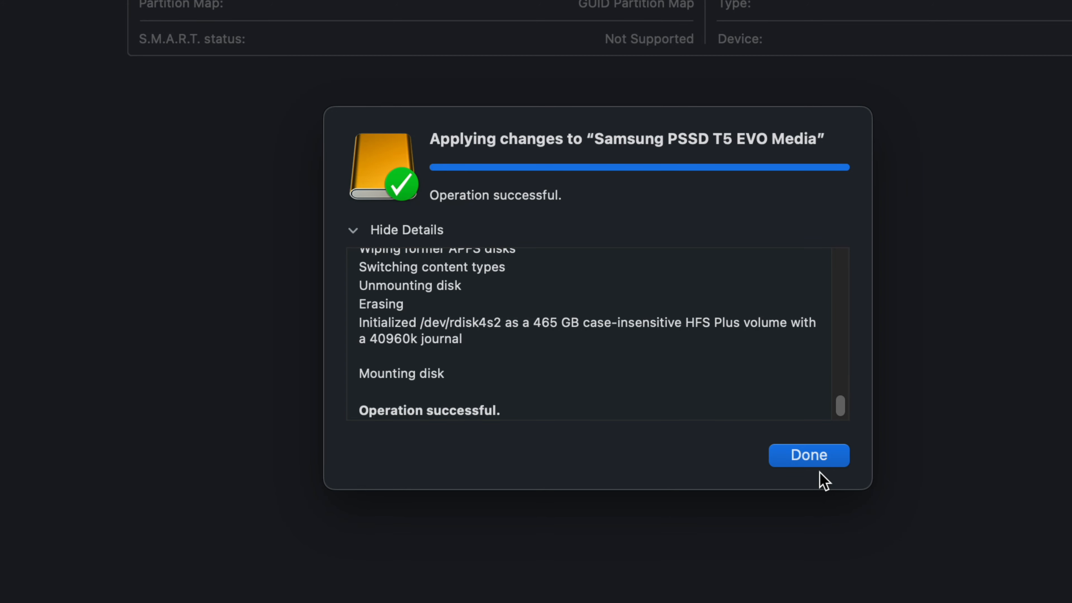
pyautogui.click(806, 462)
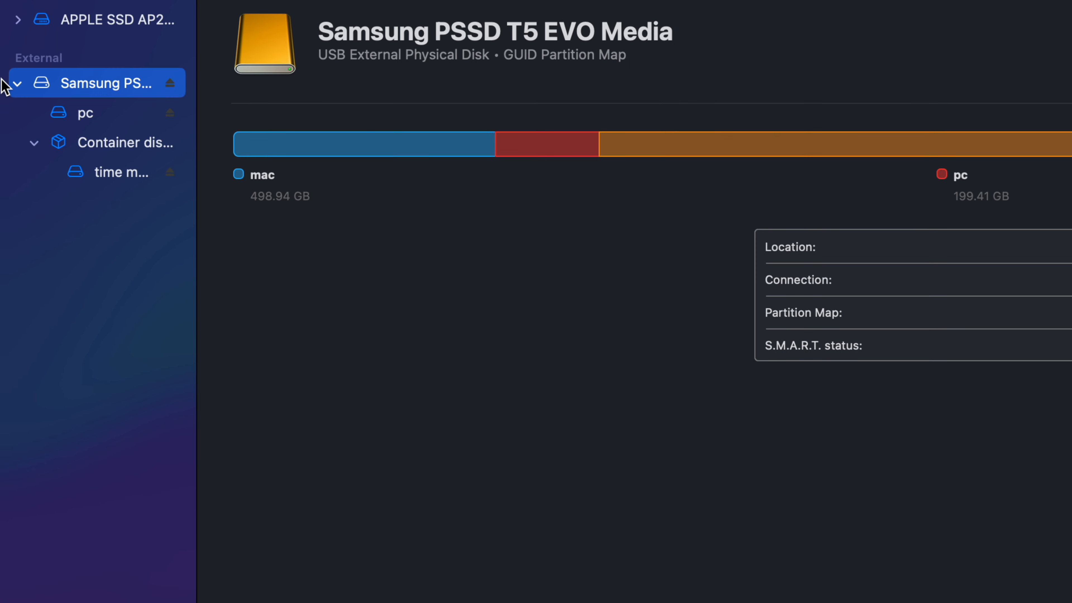
# Inspect the pc and time machine volumes listed under the Samsung external drive.
pyautogui.click(27, 86)
pyautogui.click(28, 86)
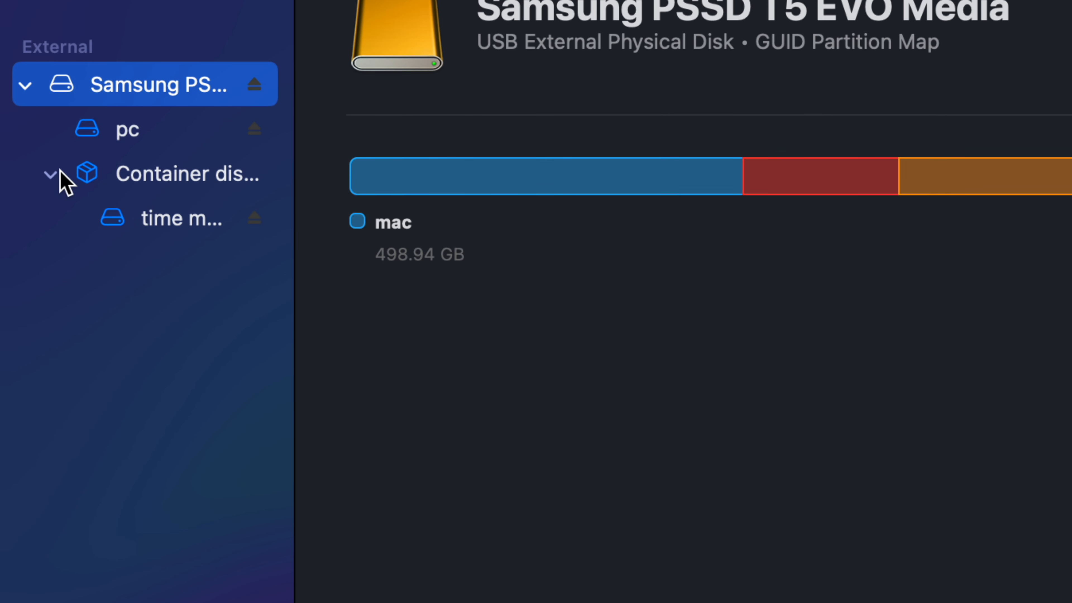
pyautogui.click(155, 131)
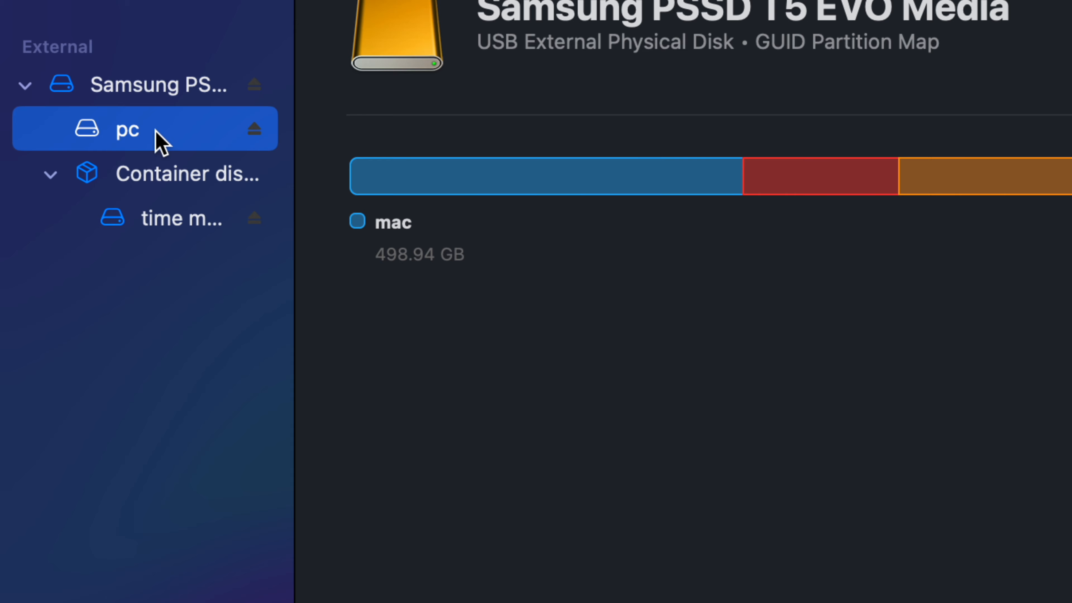
pyautogui.click(162, 221)
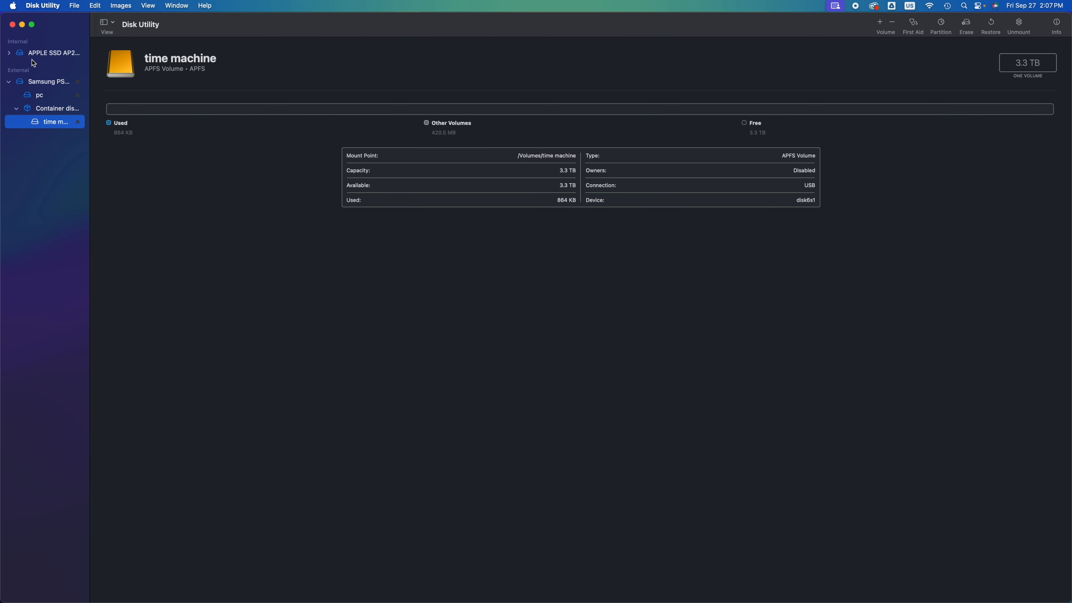
# Close the Disk Utility window and gather the time machine, mac and pc drive icons in a row mid-desktop.
pyautogui.click(12, 24)
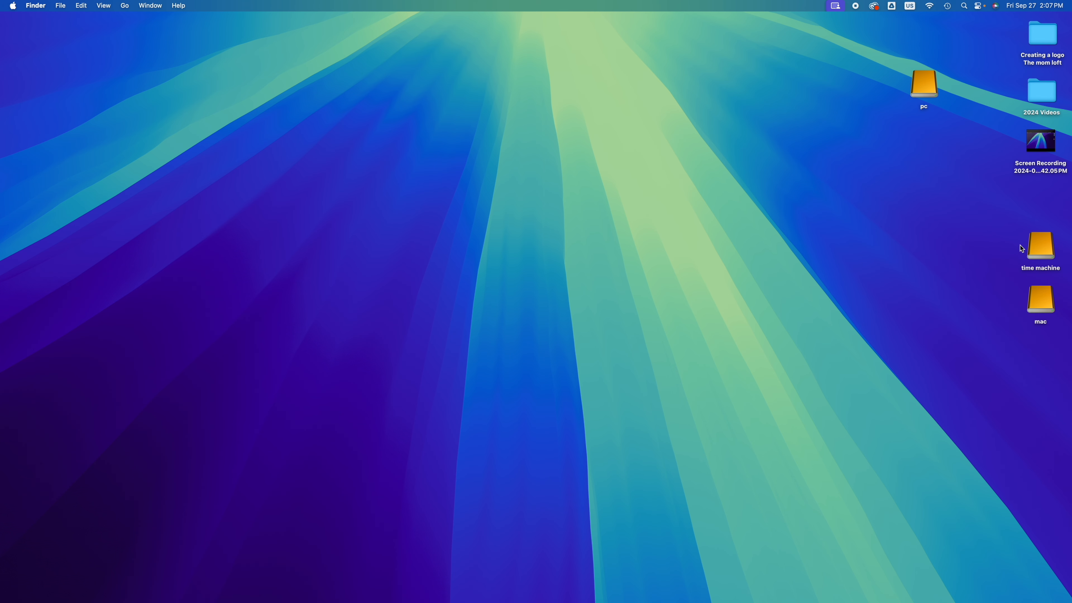
pyautogui.moveTo(1039, 249); pyautogui.dragTo(596, 254)
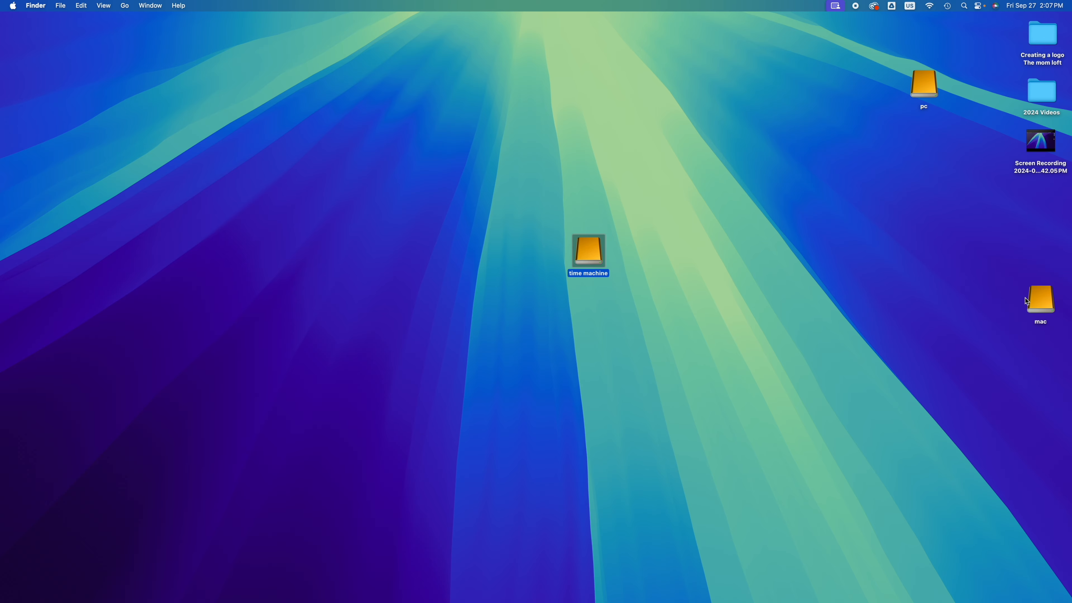
pyautogui.moveTo(1027, 301); pyautogui.dragTo(524, 253)
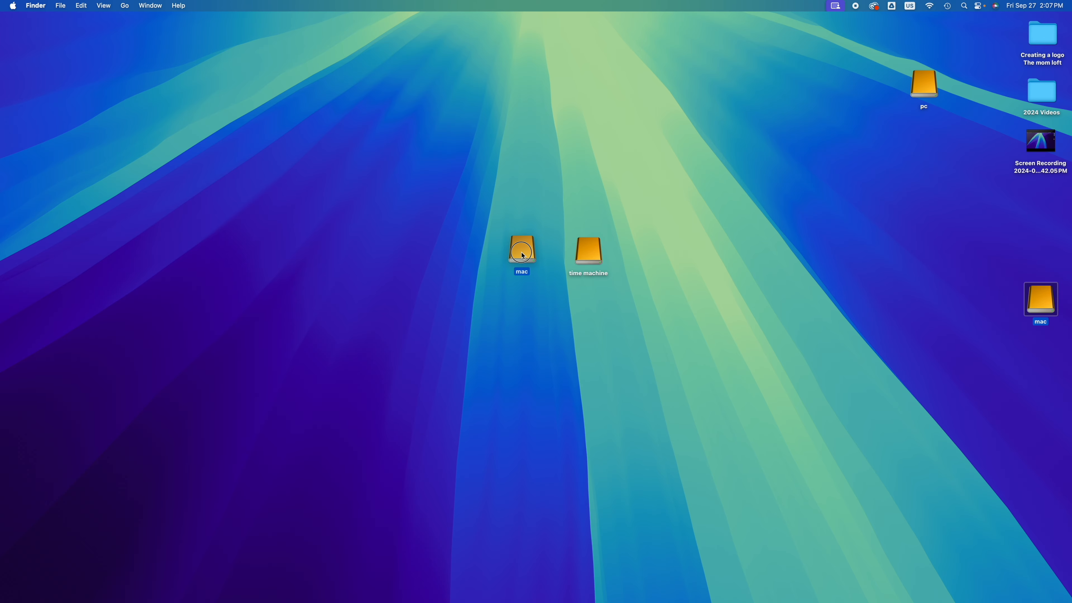
pyautogui.moveTo(937, 110); pyautogui.dragTo(481, 260)
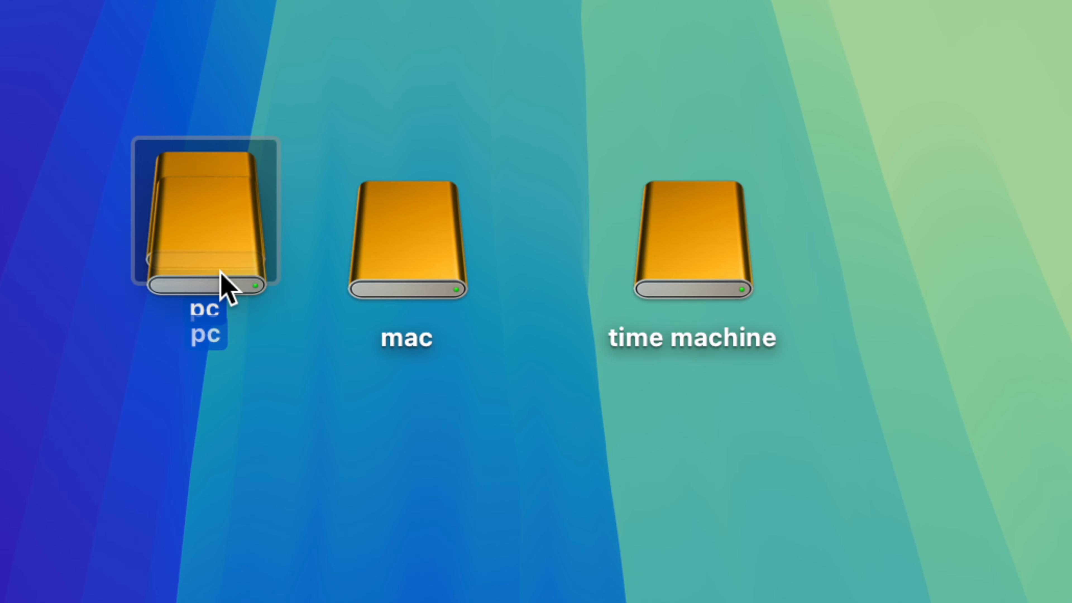
pyautogui.moveTo(220, 270); pyautogui.dragTo(220, 270)
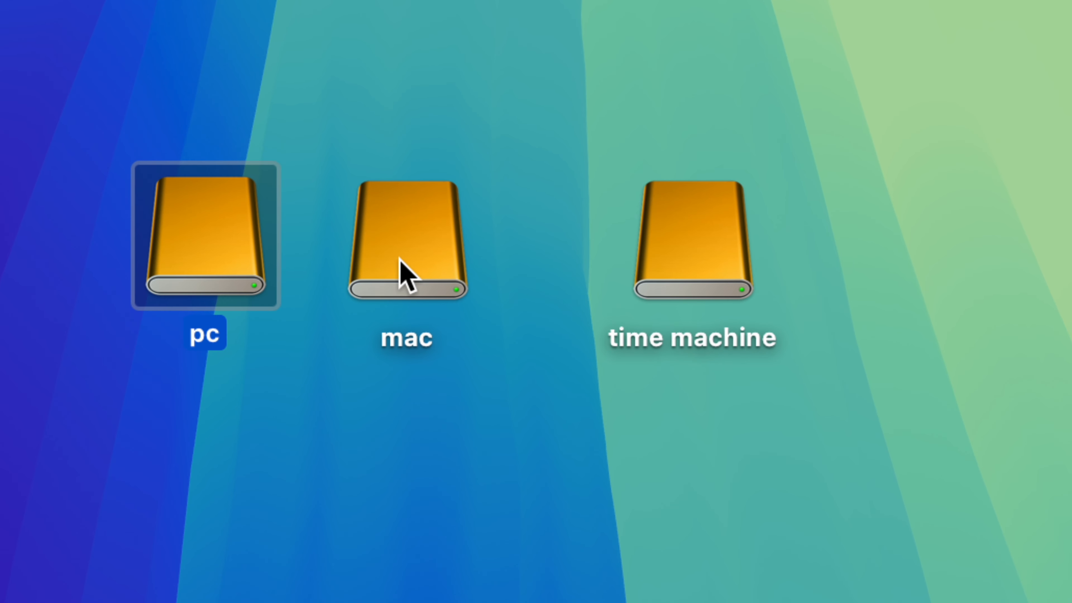
# Rearrange the drive icons on the desktop into a row ordered mac, pc, time machine.
pyautogui.moveTo(412, 272); pyautogui.dragTo(408, 485)
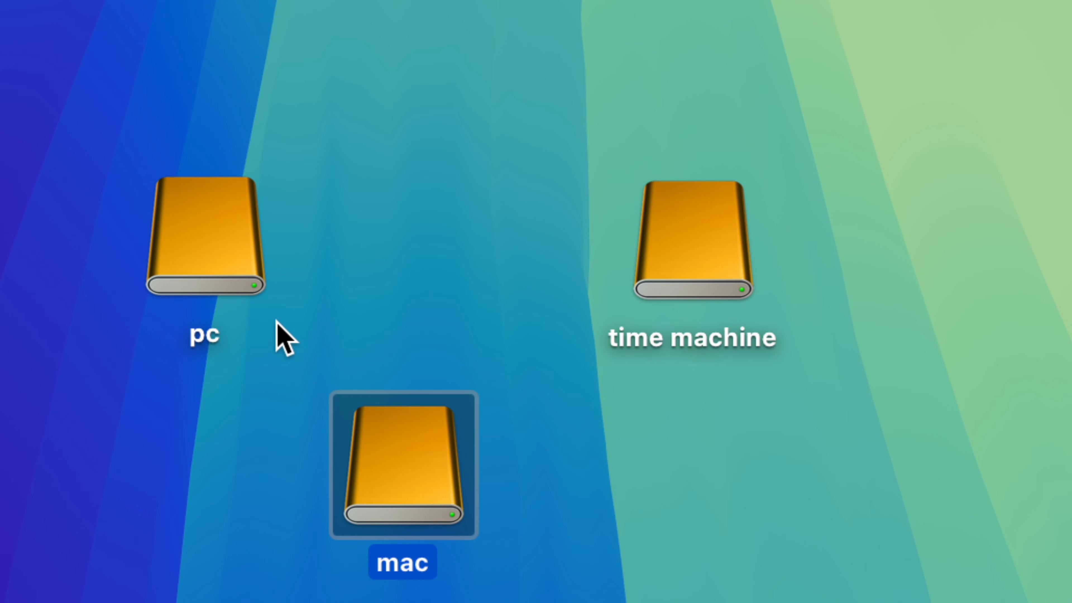
pyautogui.moveTo(224, 271); pyautogui.dragTo(511, 292)
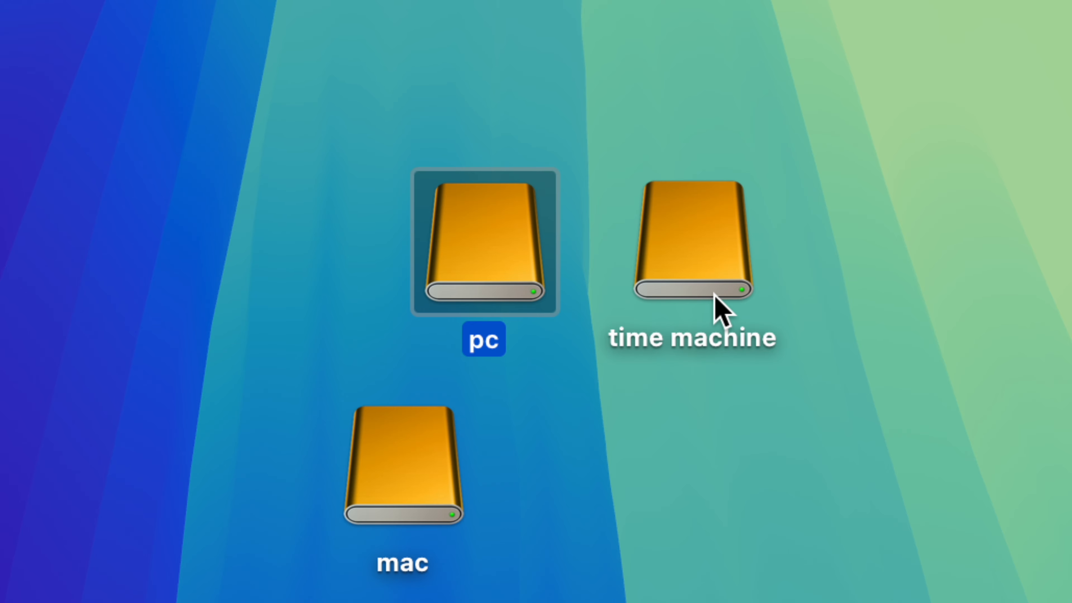
pyautogui.moveTo(696, 275); pyautogui.dragTo(675, 279)
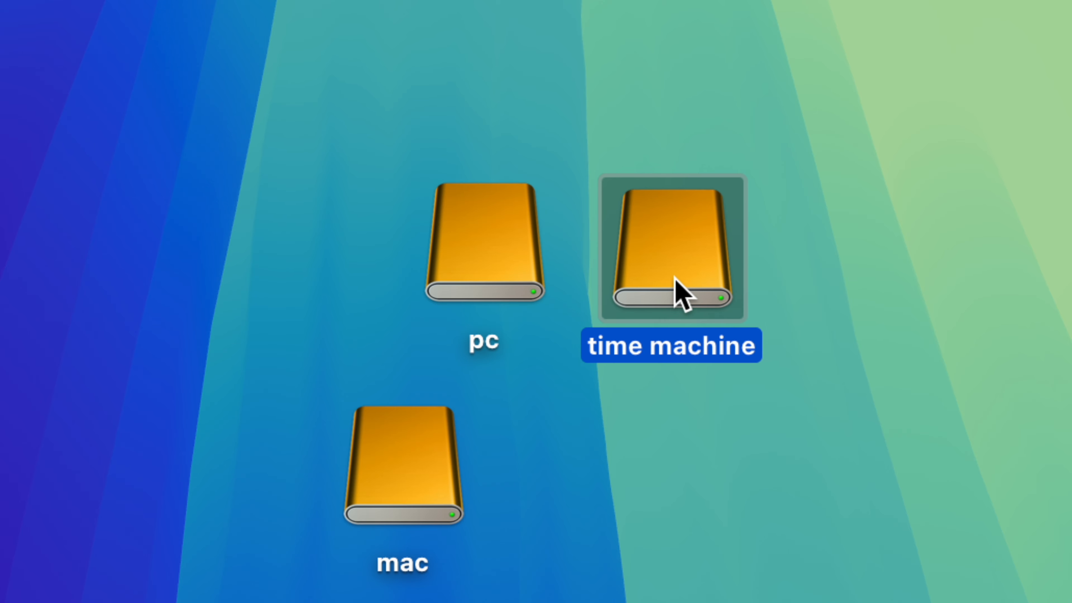
pyautogui.click(509, 267)
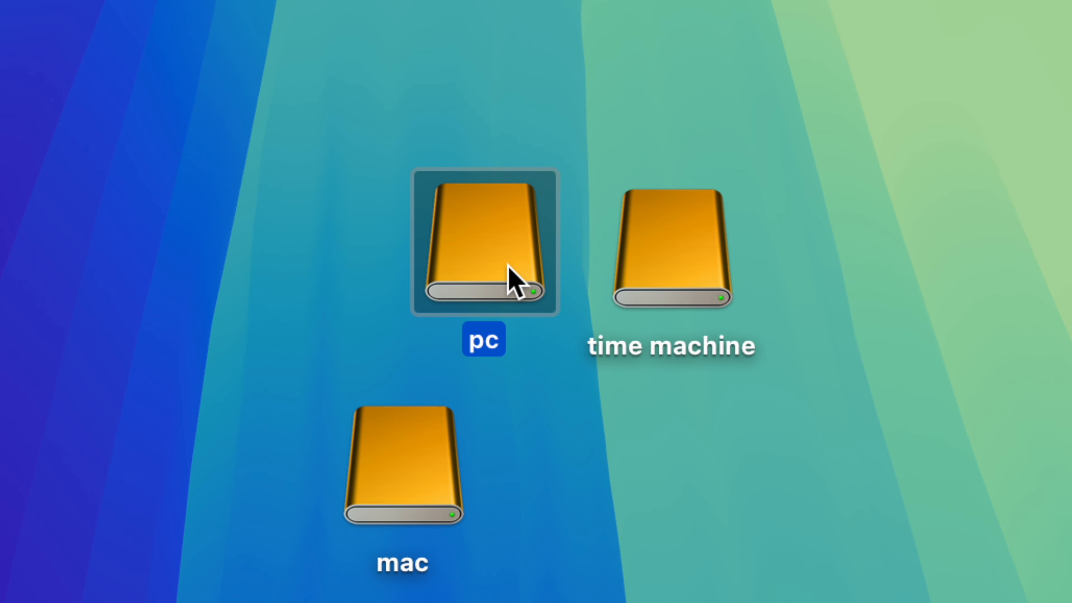
pyautogui.moveTo(436, 139); pyautogui.dragTo(635, 204)
pyautogui.moveTo(421, 475); pyautogui.dragTo(291, 219)
pyautogui.click(327, 318)
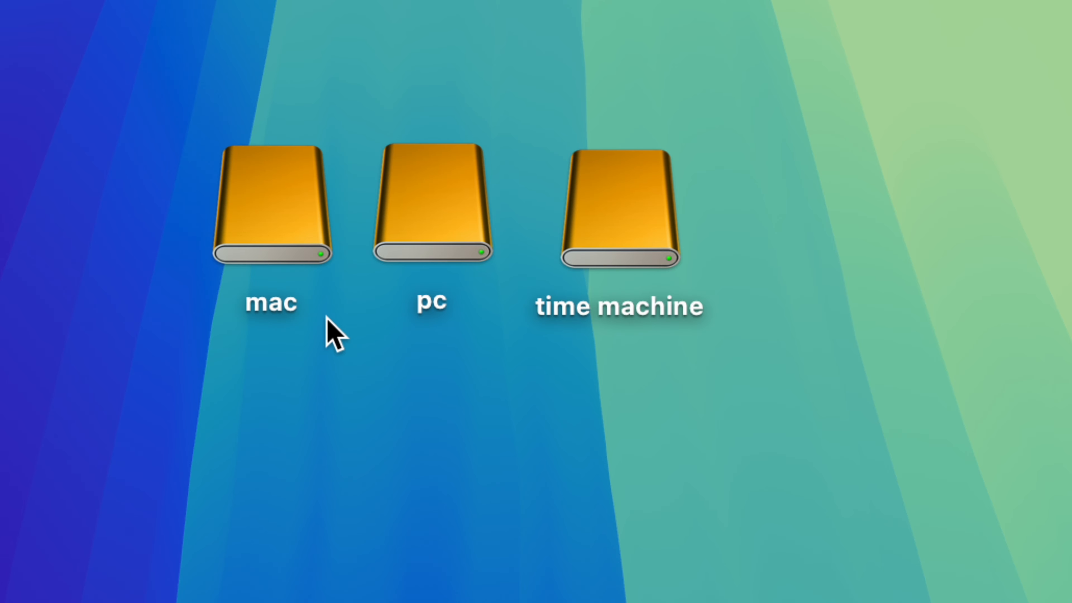
# Select the pc and time machine drive icons in turn on the desktop.
pyautogui.click(408, 242)
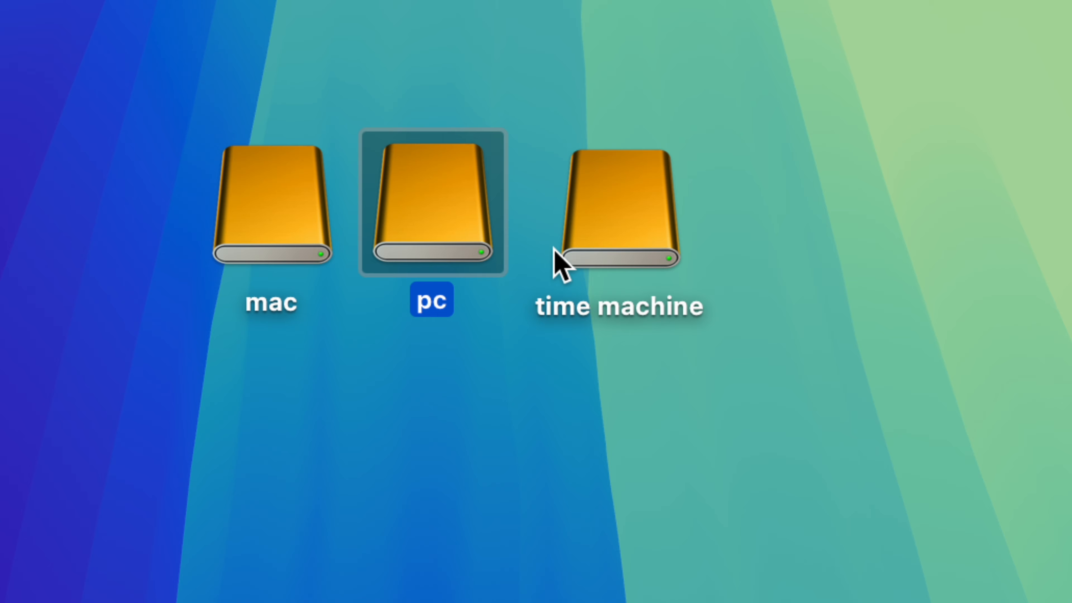
pyautogui.click(587, 233)
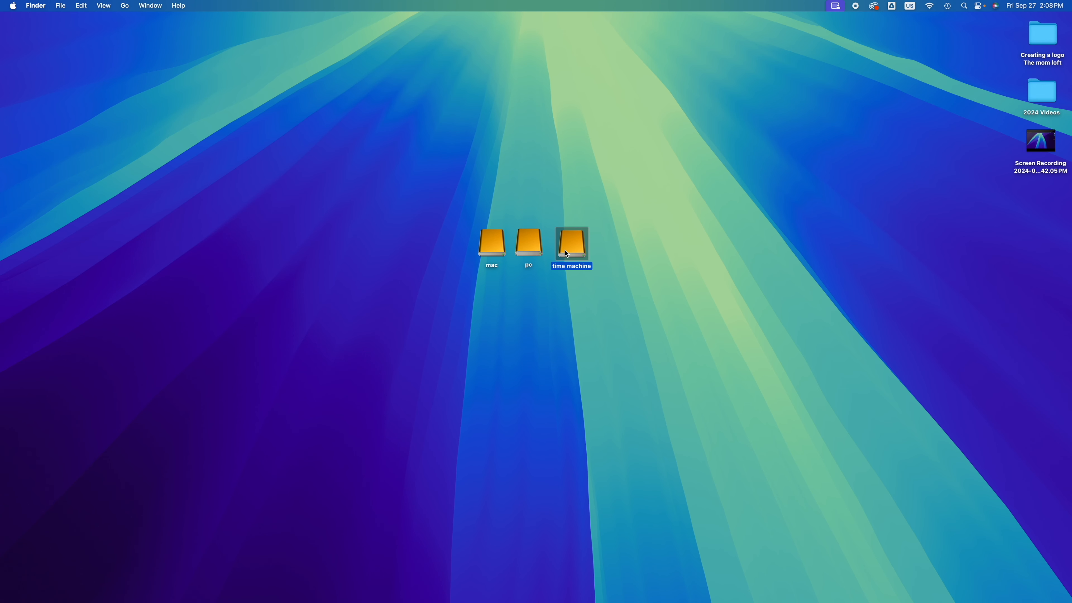
pyautogui.moveTo(657, 597)
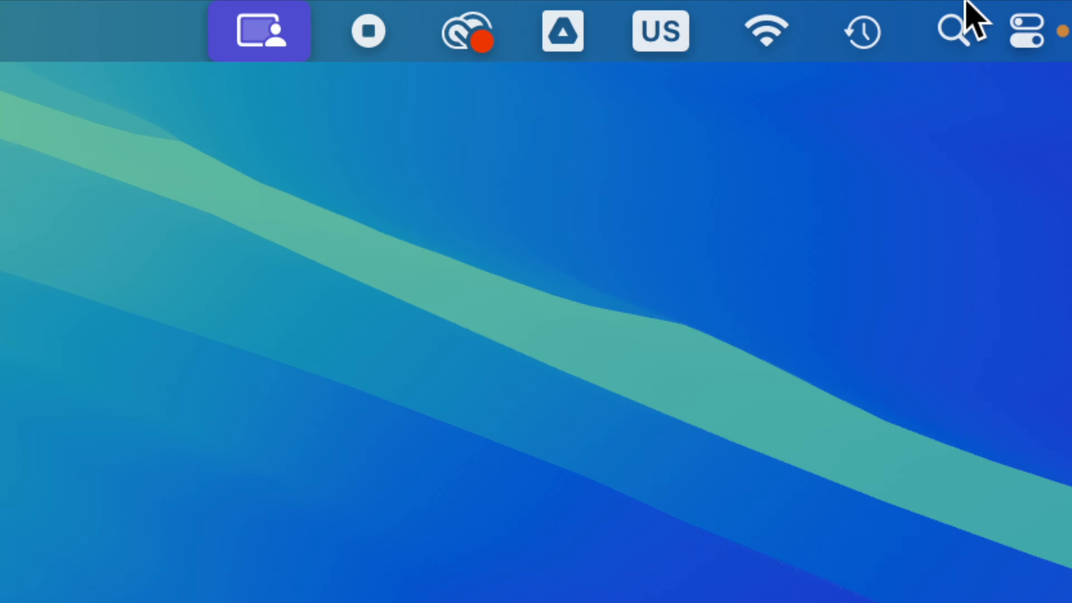
pyautogui.click(960, 19)
pyautogui.write('syste')
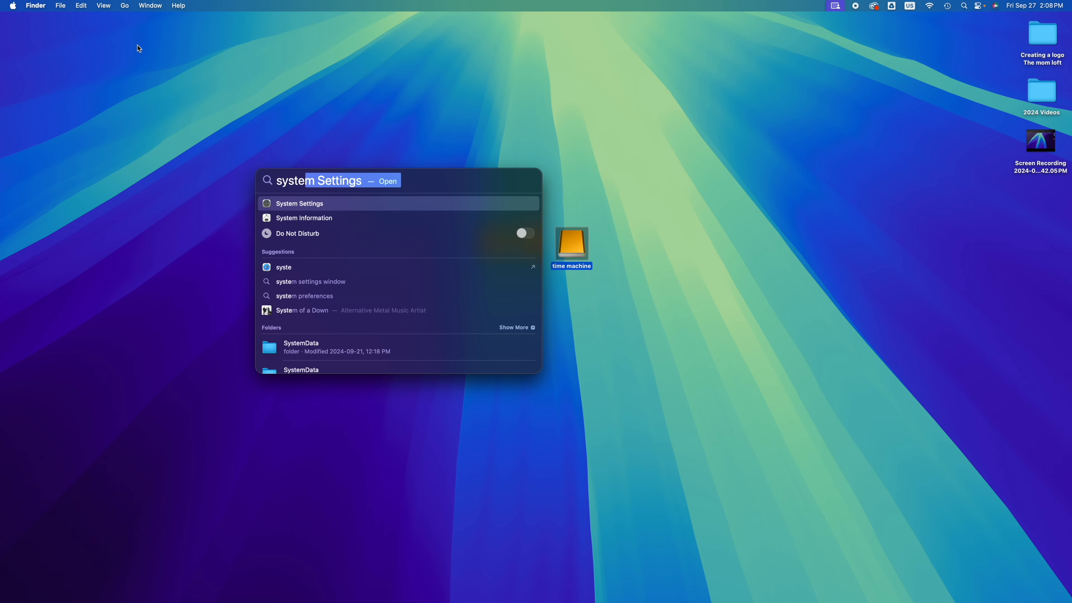
pyautogui.press('Escape')
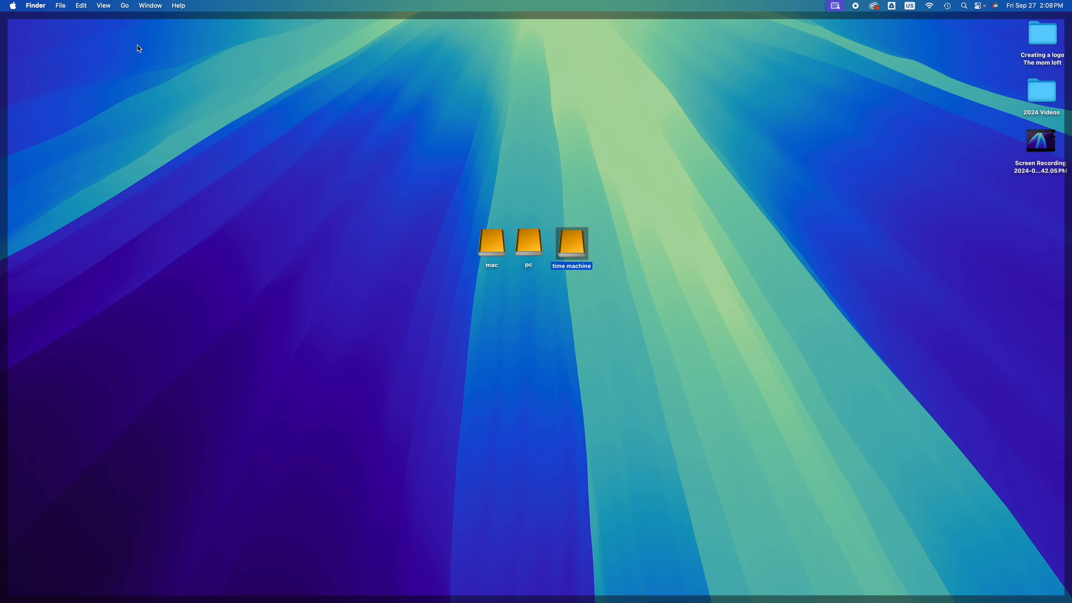
# Open System Settings, search for "time machine" and show the Time Machine settings.
pyautogui.moveTo(2, 4)
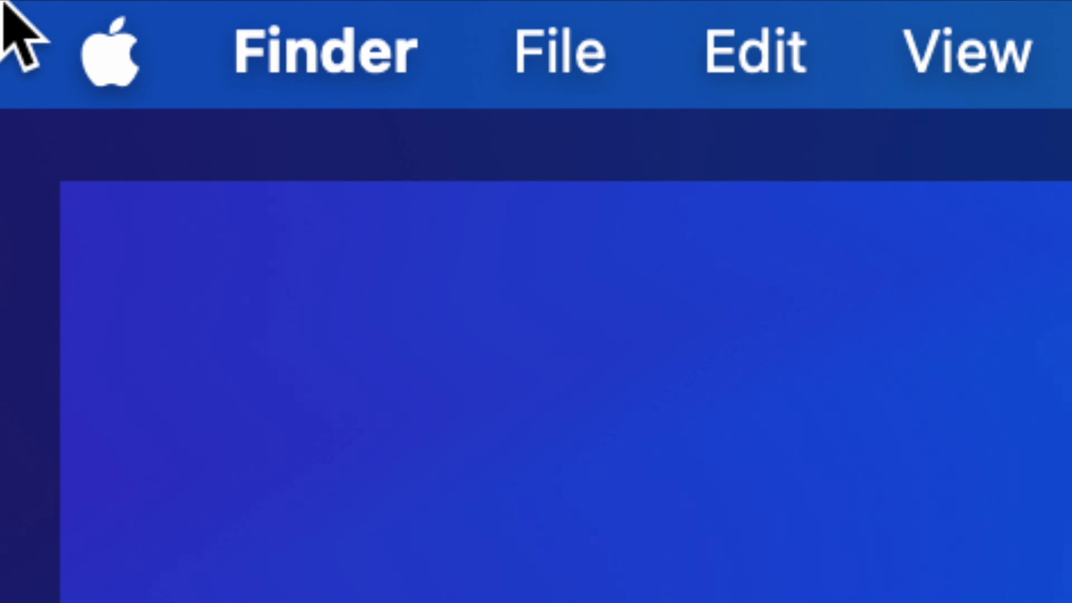
pyautogui.click(11, 5)
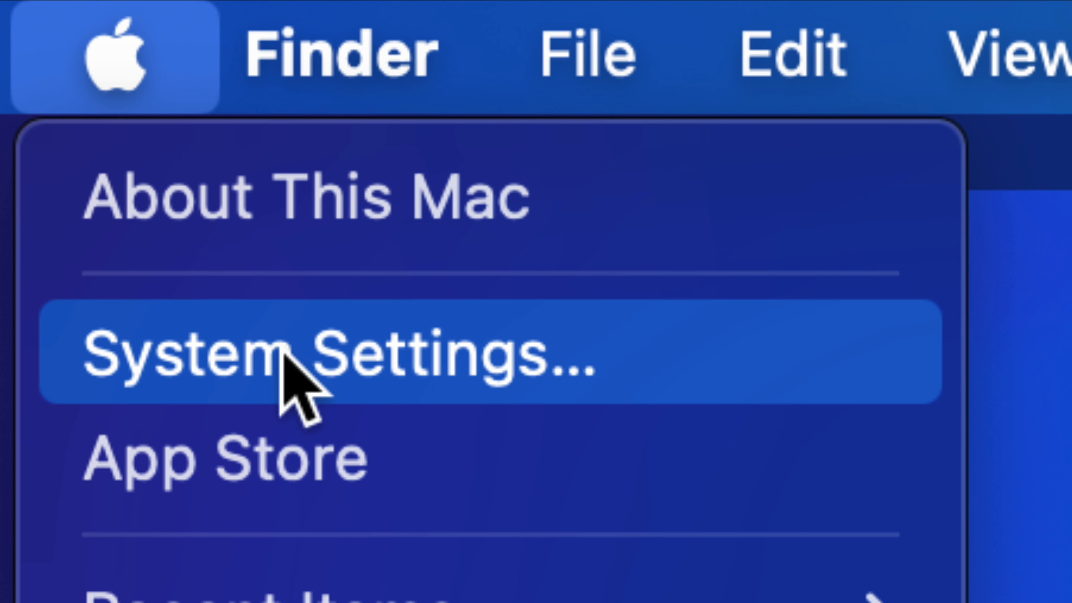
pyautogui.click(282, 352)
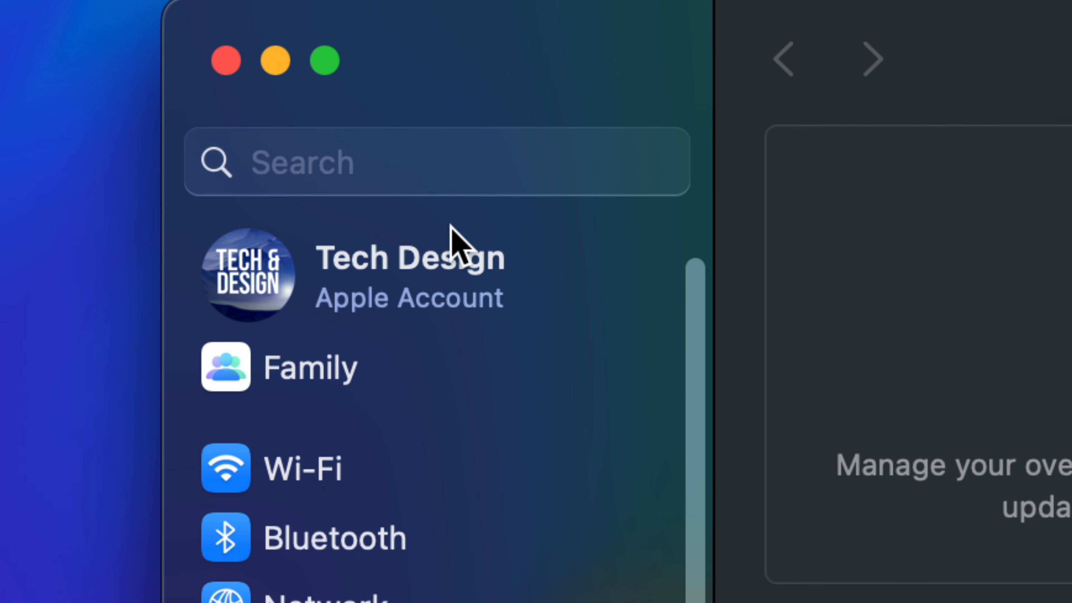
pyautogui.click(306, 154)
pyautogui.write('time machine')
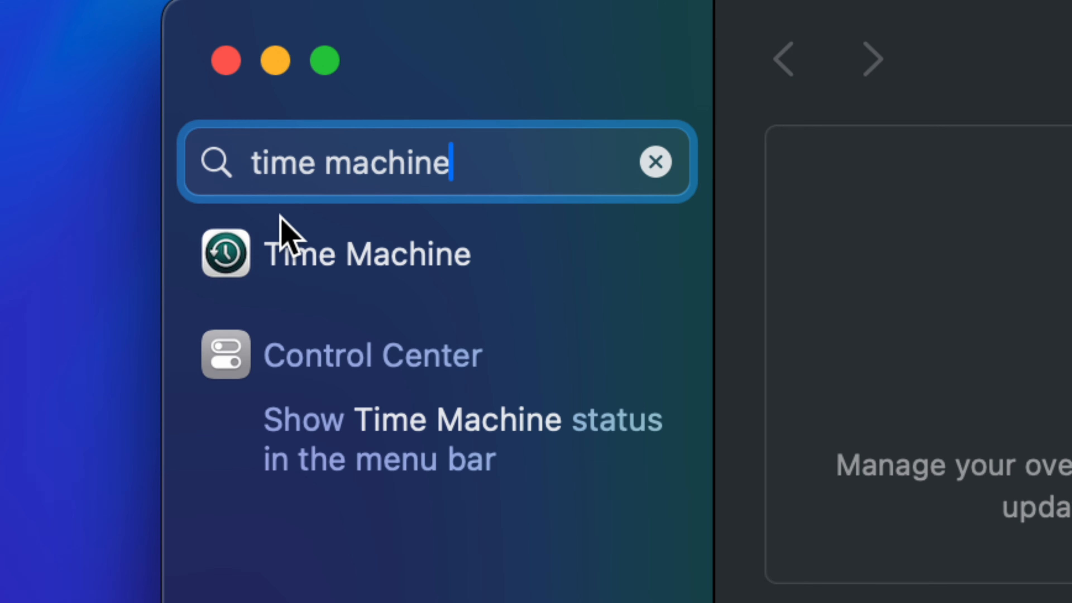
pyautogui.click(292, 259)
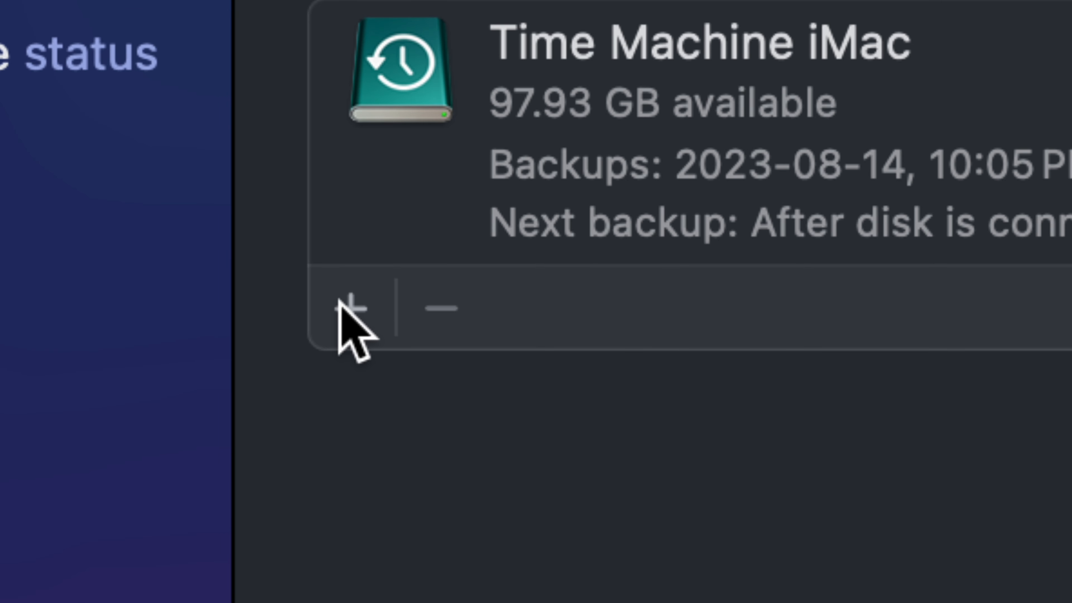
# Choose the time machine volume as a new backup disk and open its disk setup options.
pyautogui.click(344, 302)
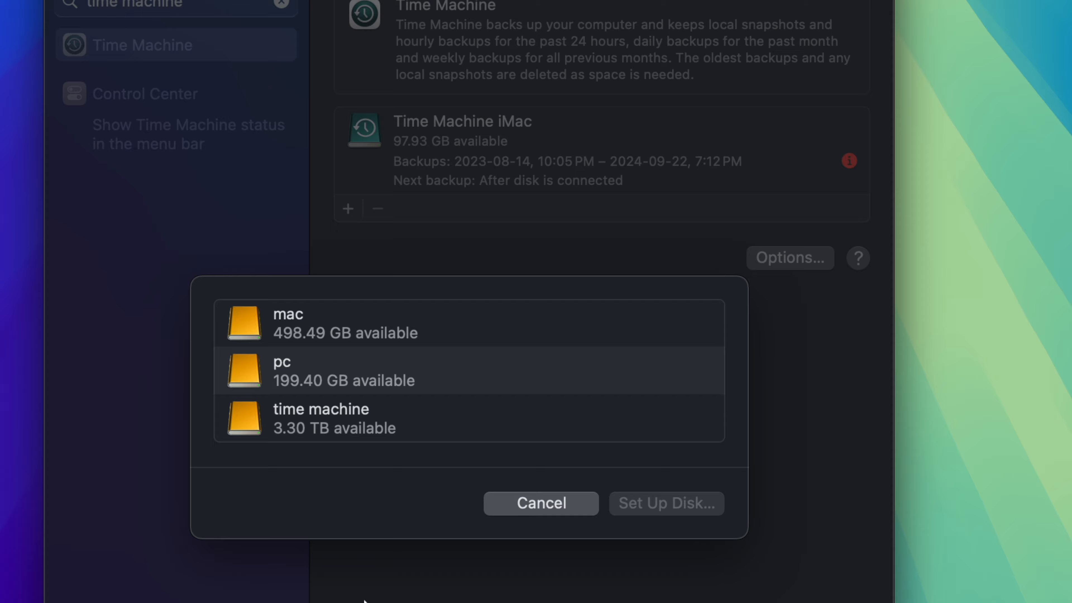
pyautogui.click(299, 411)
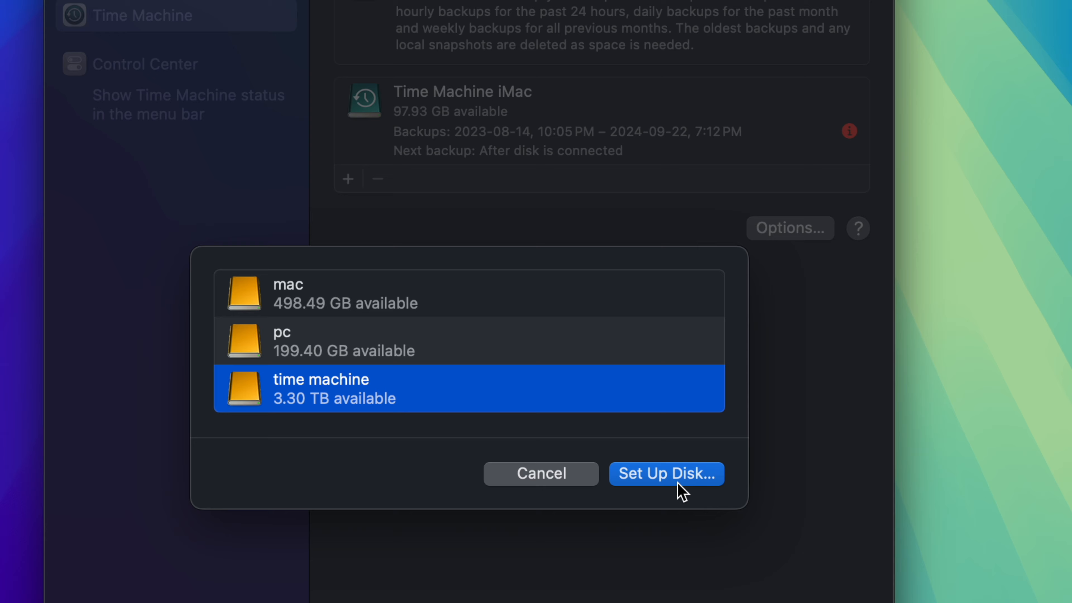
pyautogui.click(661, 486)
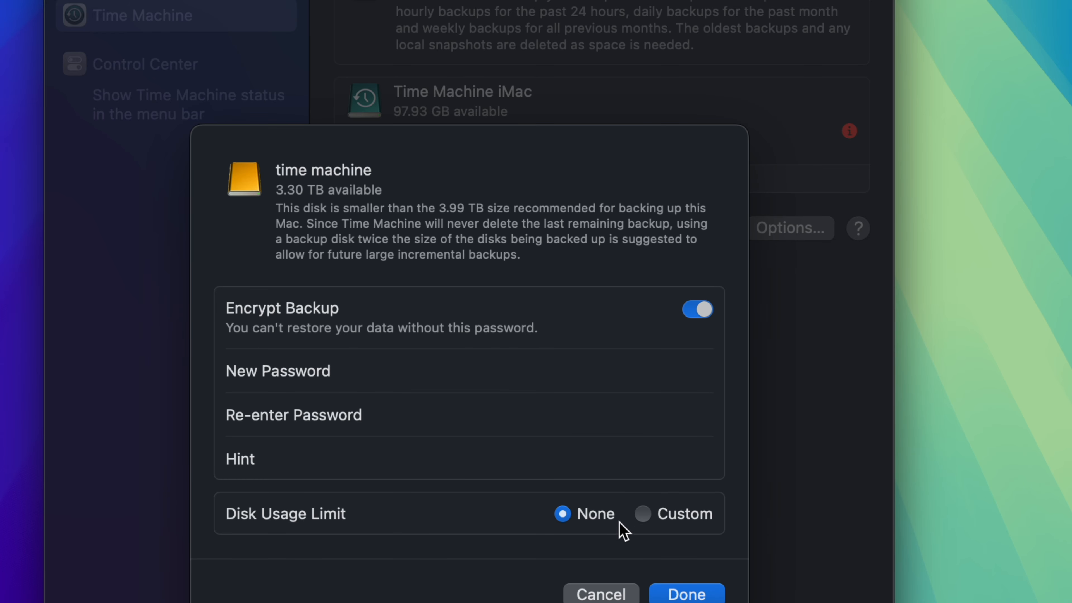
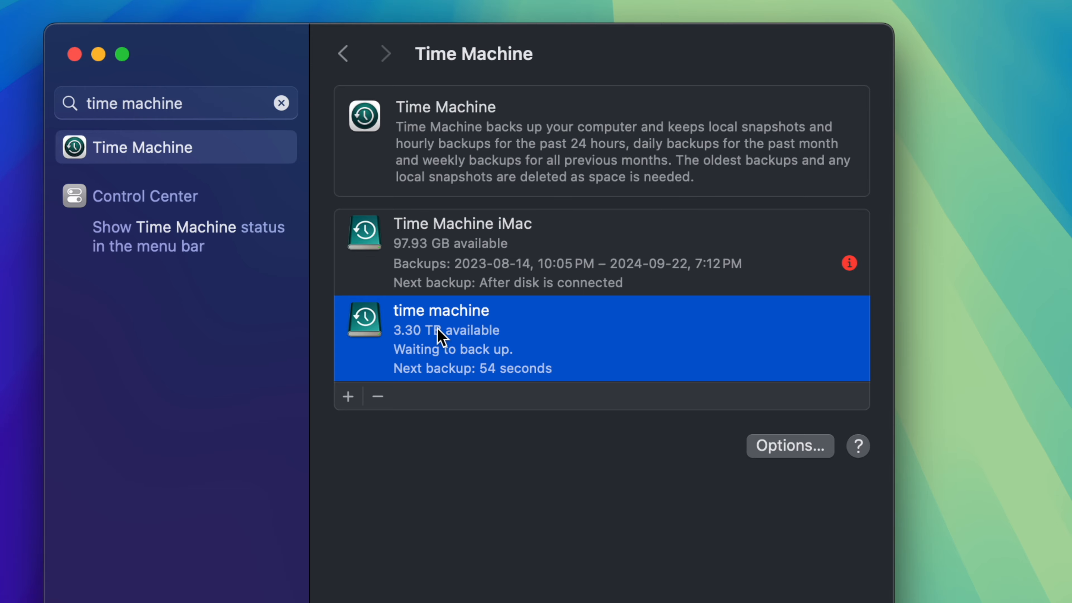
# Review the Time Machine backup frequency and the items excluded from backups, closing the options without changes.
pyautogui.click(780, 451)
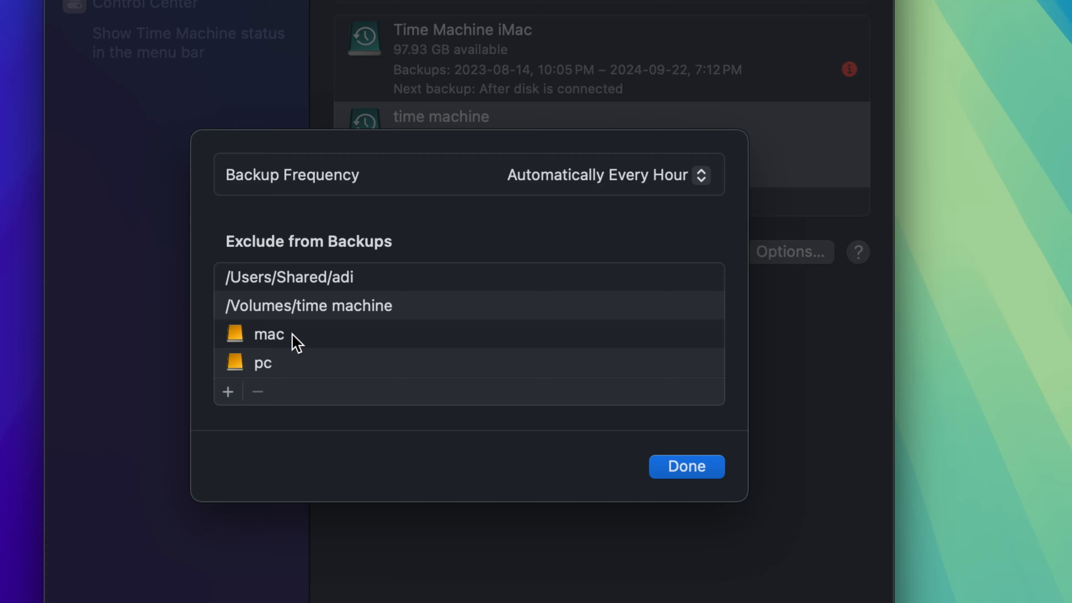
pyautogui.click(678, 472)
pyautogui.click(768, 251)
pyautogui.click(671, 470)
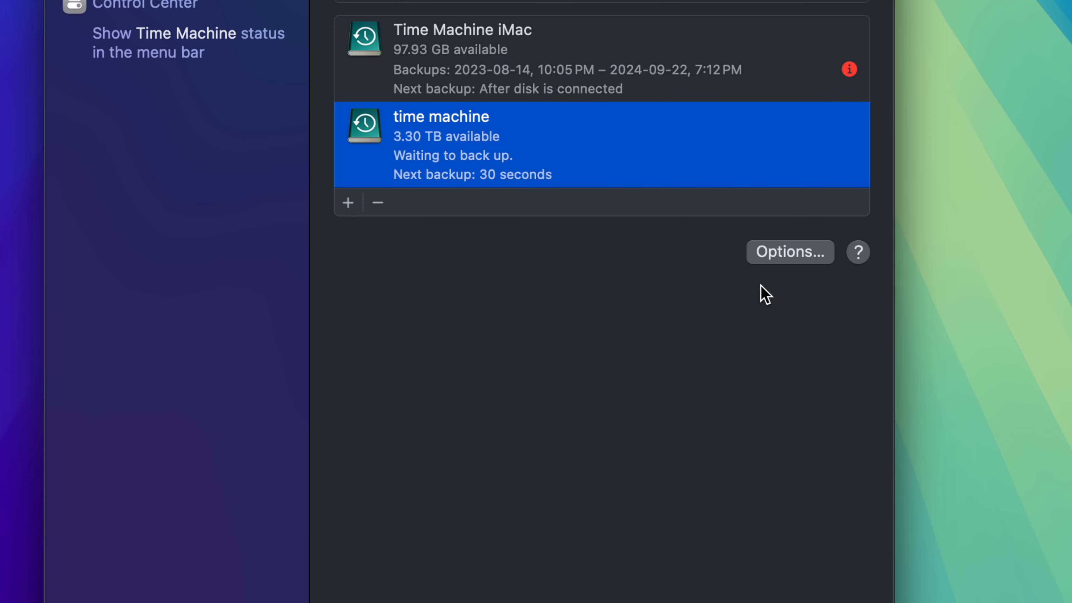
# Set the Time Machine backup frequency to Manually and skip the backup currently being prepared.
pyautogui.click(782, 252)
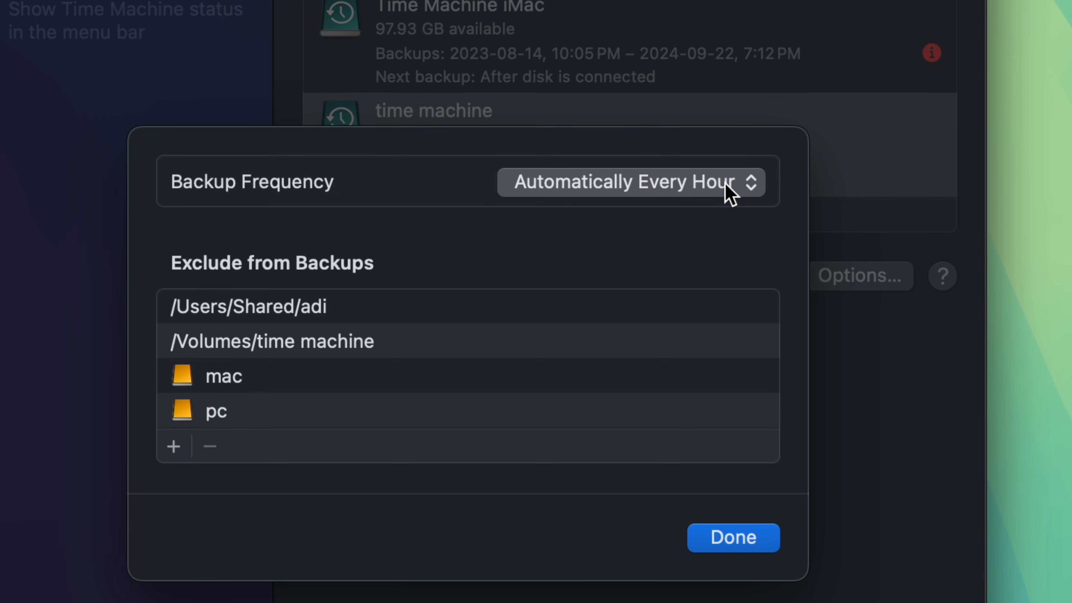
pyautogui.click(714, 183)
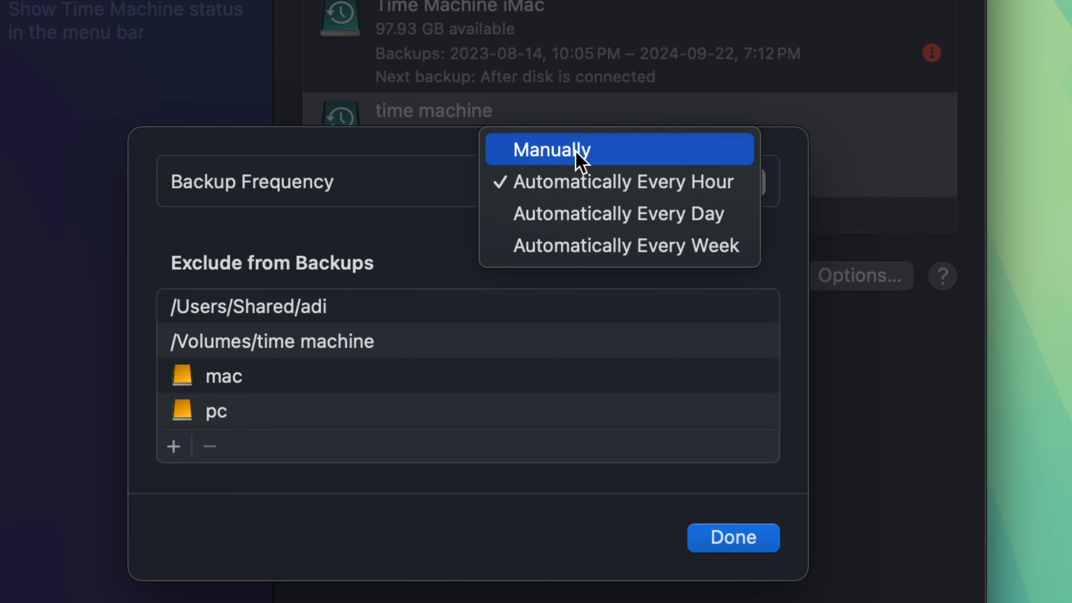
pyautogui.click(657, 144)
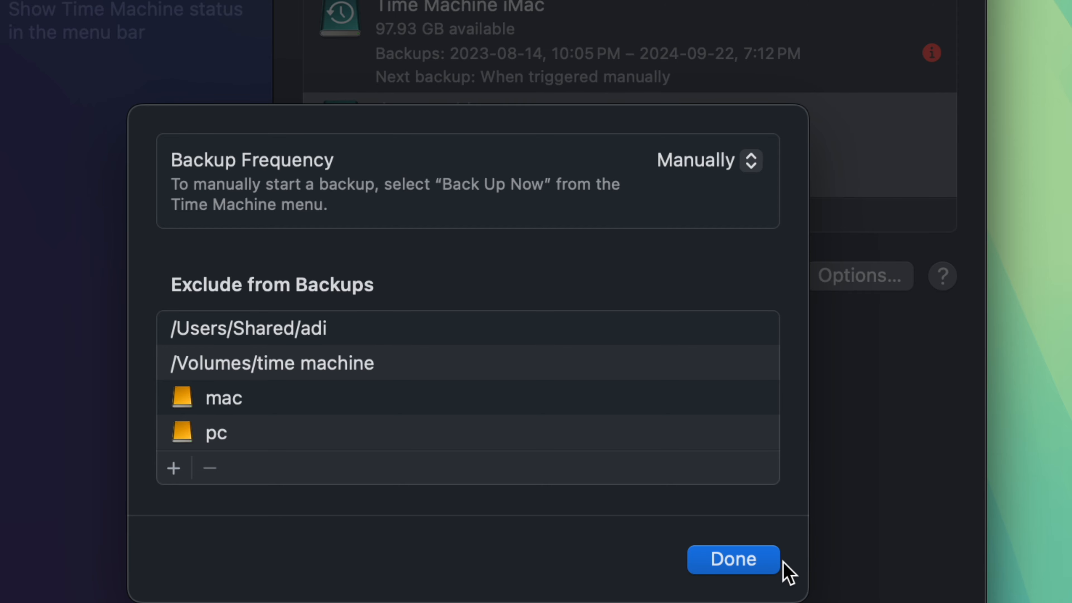
pyautogui.click(757, 562)
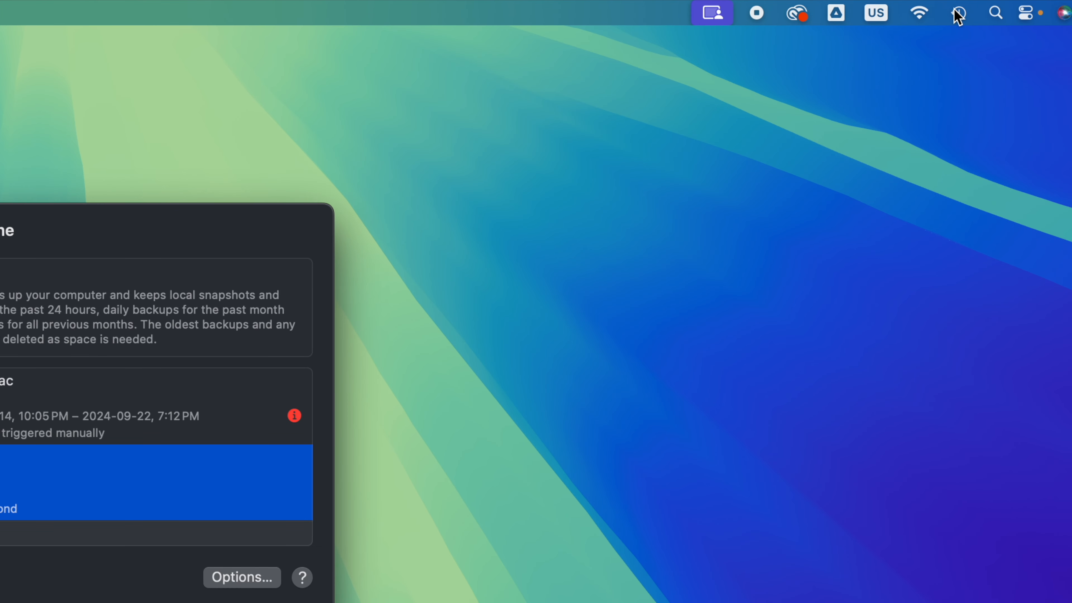
pyautogui.click(959, 13)
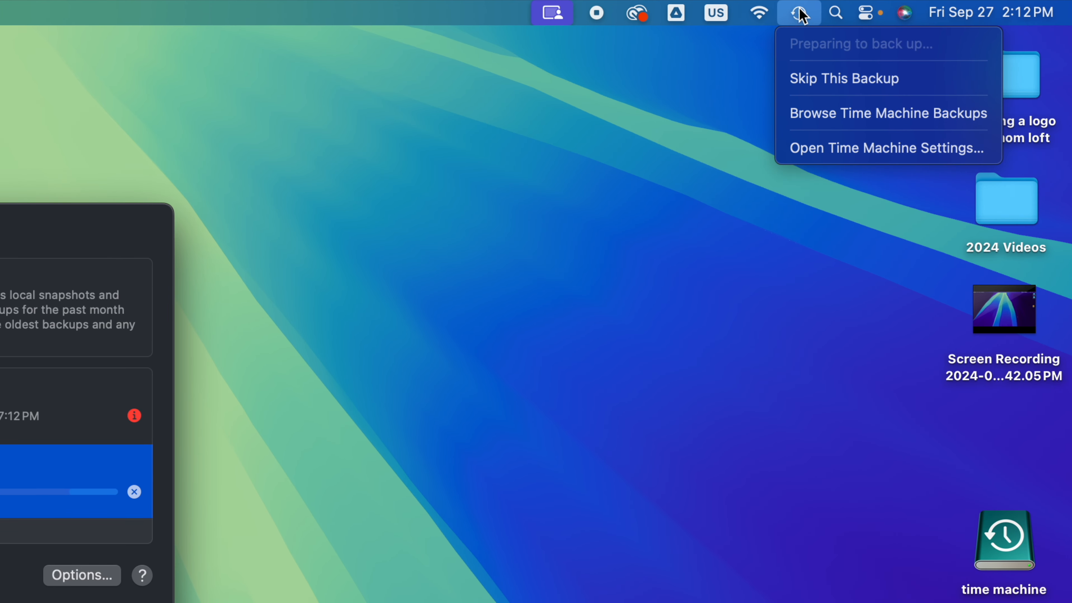
pyautogui.click(824, 87)
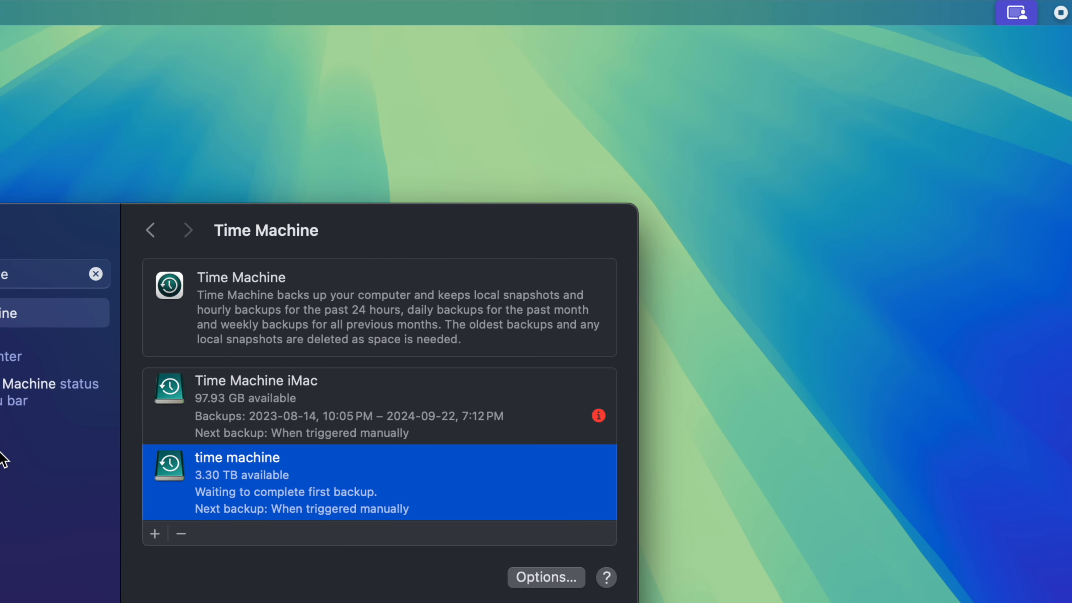
# Examine how a manual backup to the time machine disk can be started, without starting one.
pyautogui.moveTo(1070, 1)
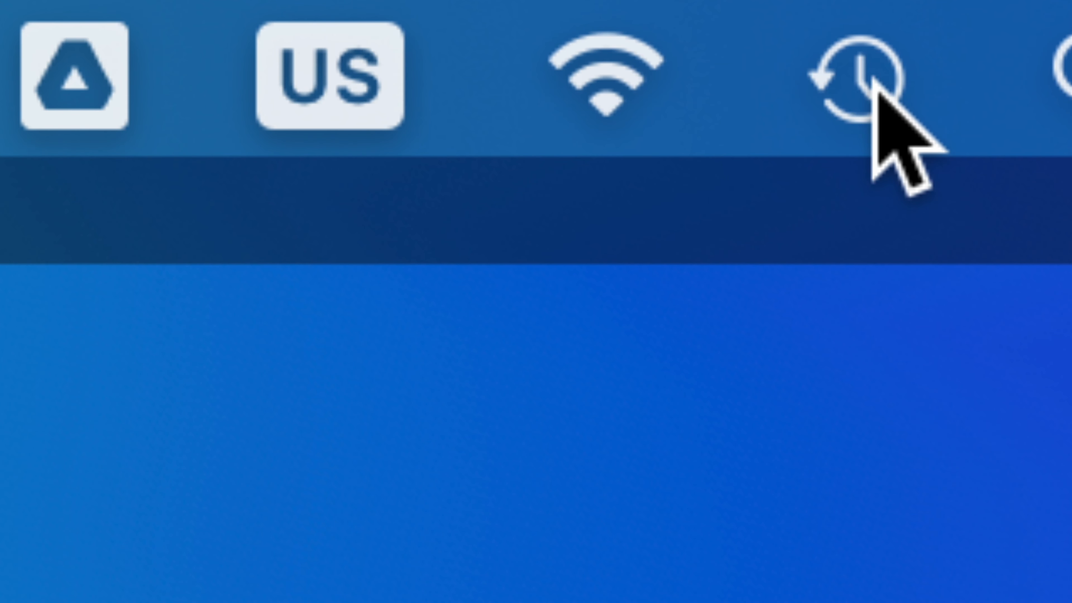
pyautogui.click(828, 47)
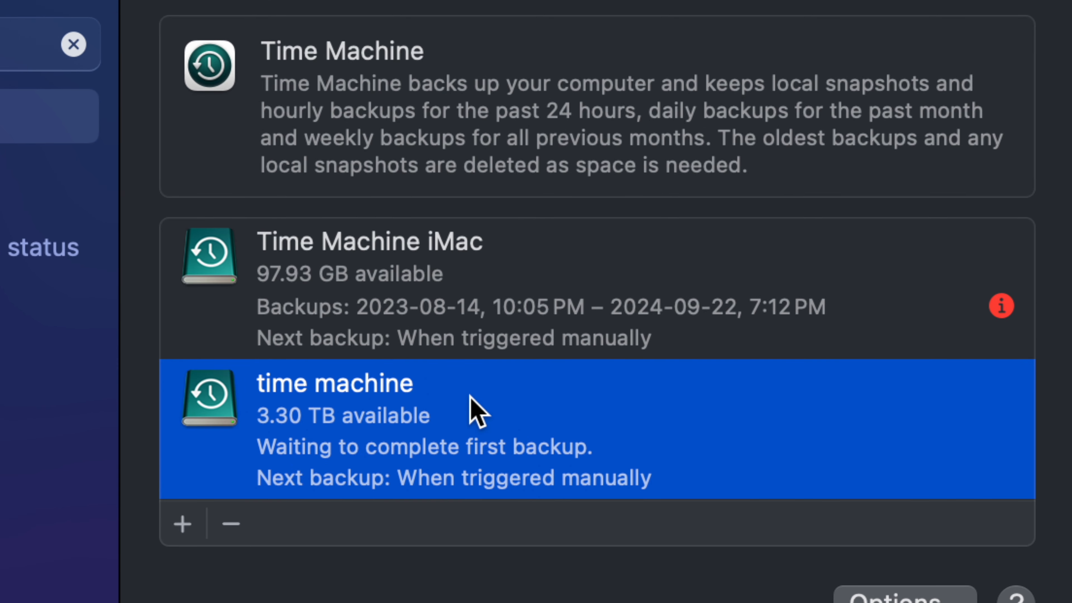
pyautogui.rightClick(471, 395)
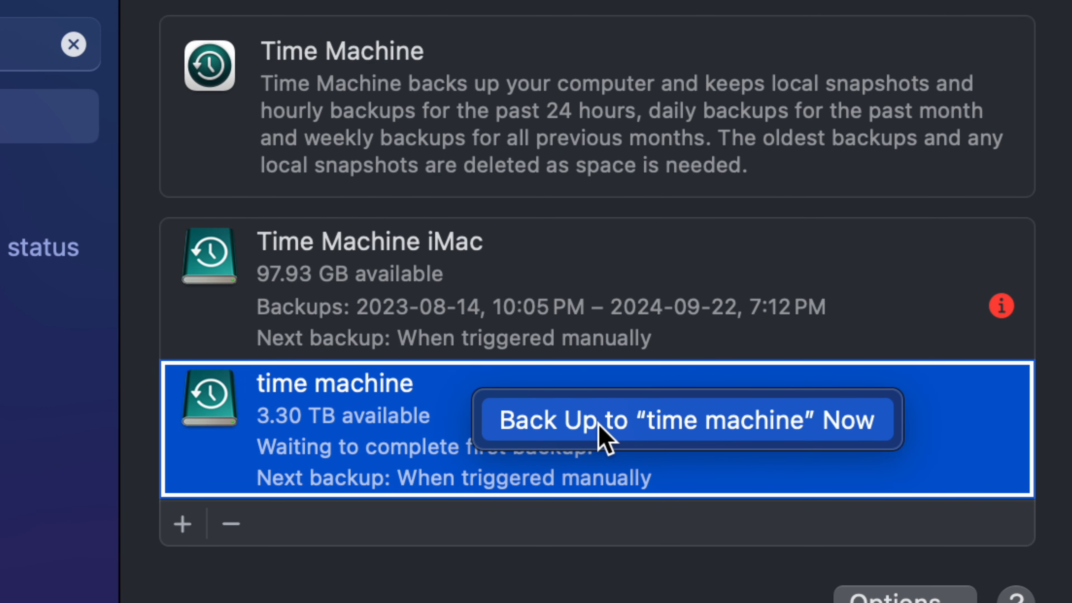
pyautogui.click(489, 584)
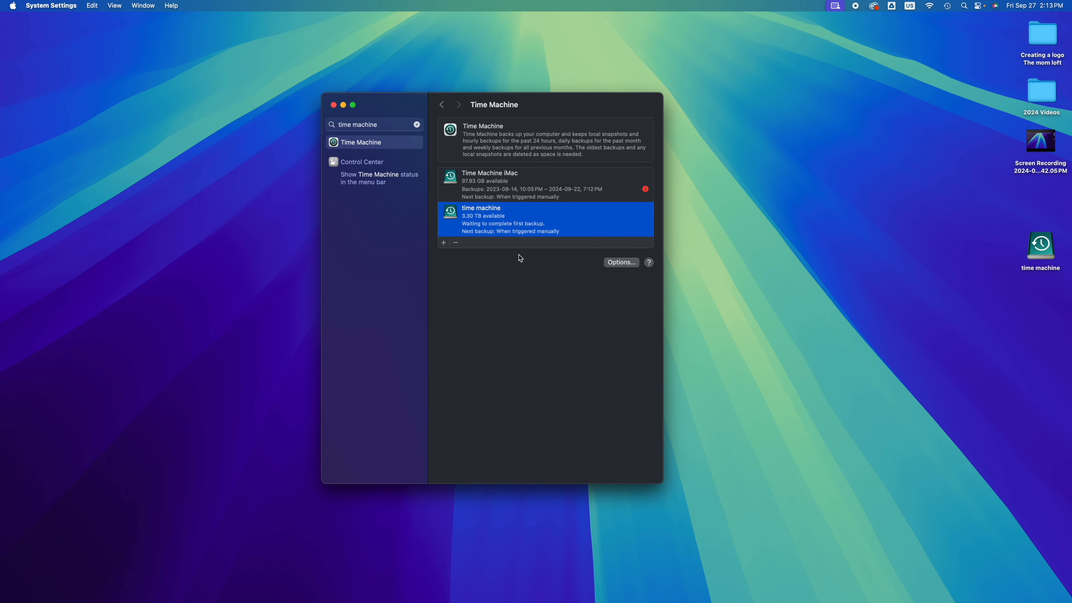
pyautogui.moveTo(827, 602)
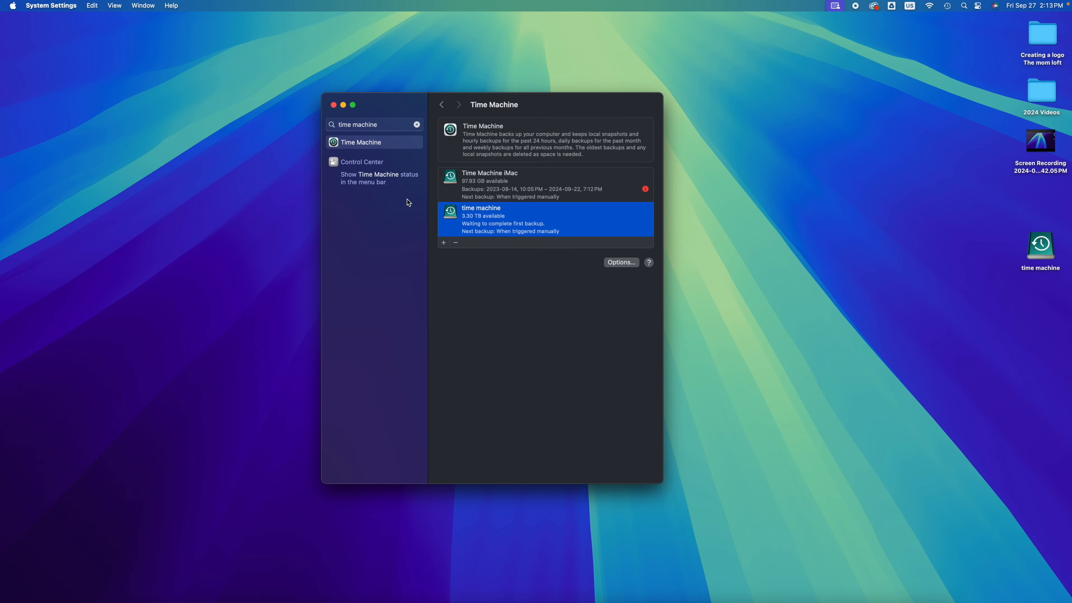
pyautogui.press('F4')
pyautogui.hscroll(5, 703, 215)
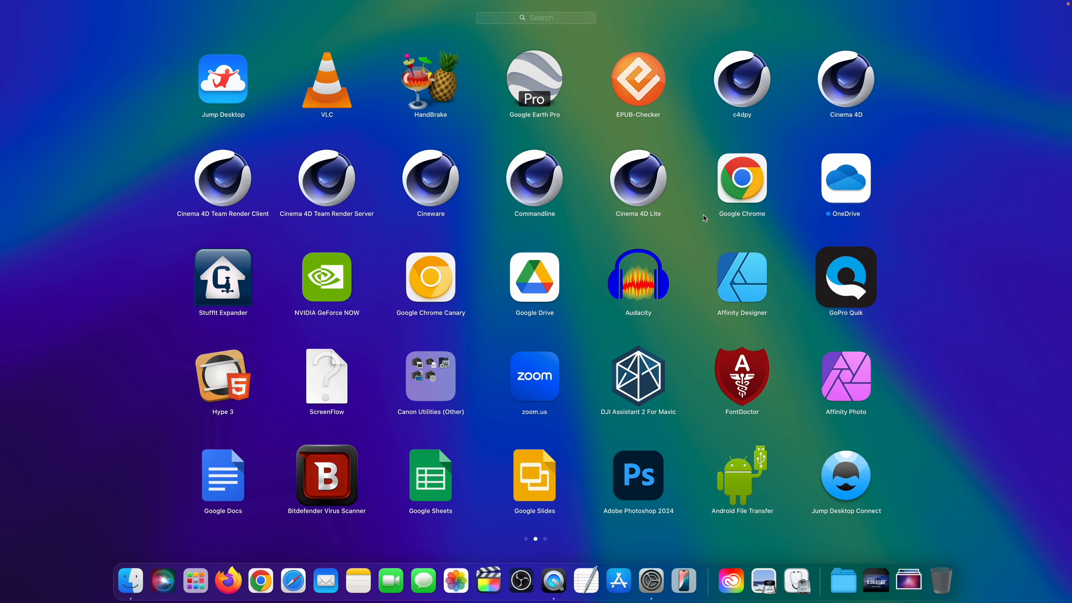
pyautogui.hscroll(-5, 703, 215)
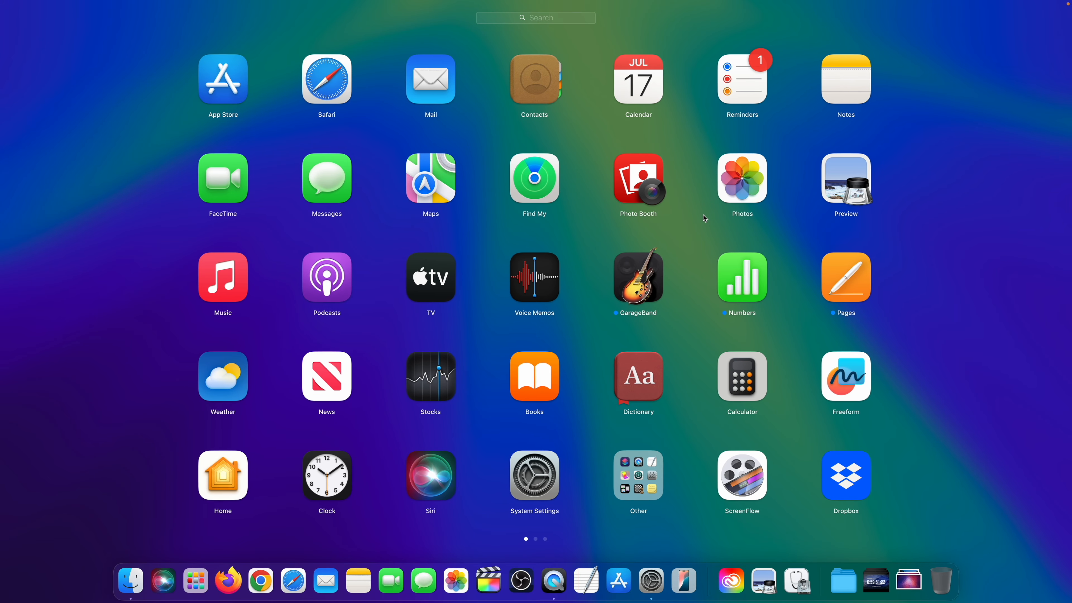
pyautogui.click(942, 352)
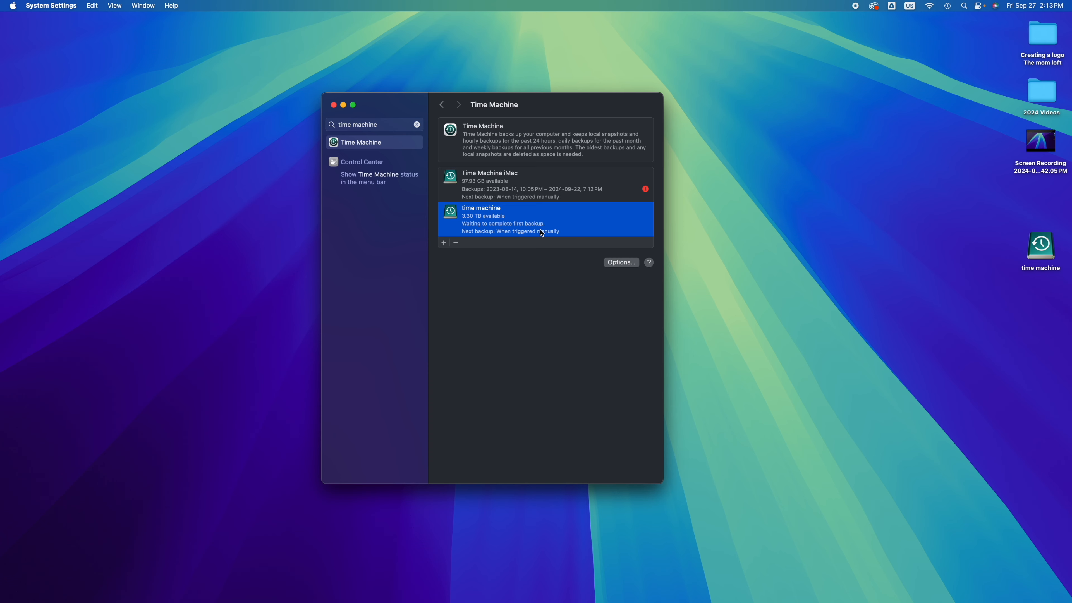
# Move the mac, pc and time machine drive icons clear of the System Settings window and close that window.
pyautogui.moveTo(401, 105); pyautogui.dragTo(281, 140)
pyautogui.moveTo(1049, 239); pyautogui.dragTo(682, 239)
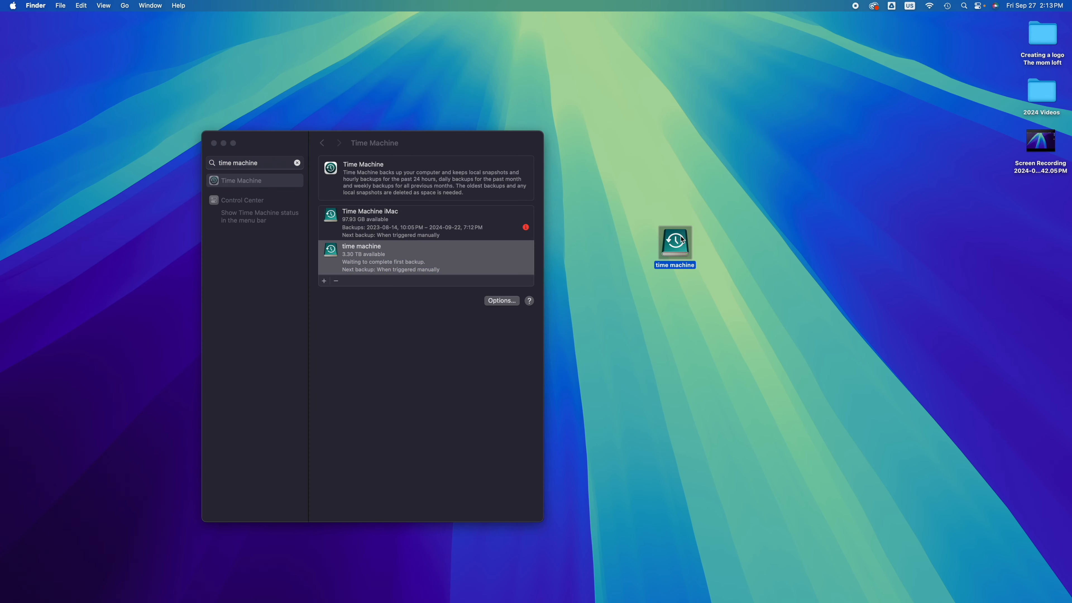
pyautogui.moveTo(274, 139); pyautogui.dragTo(403, 306)
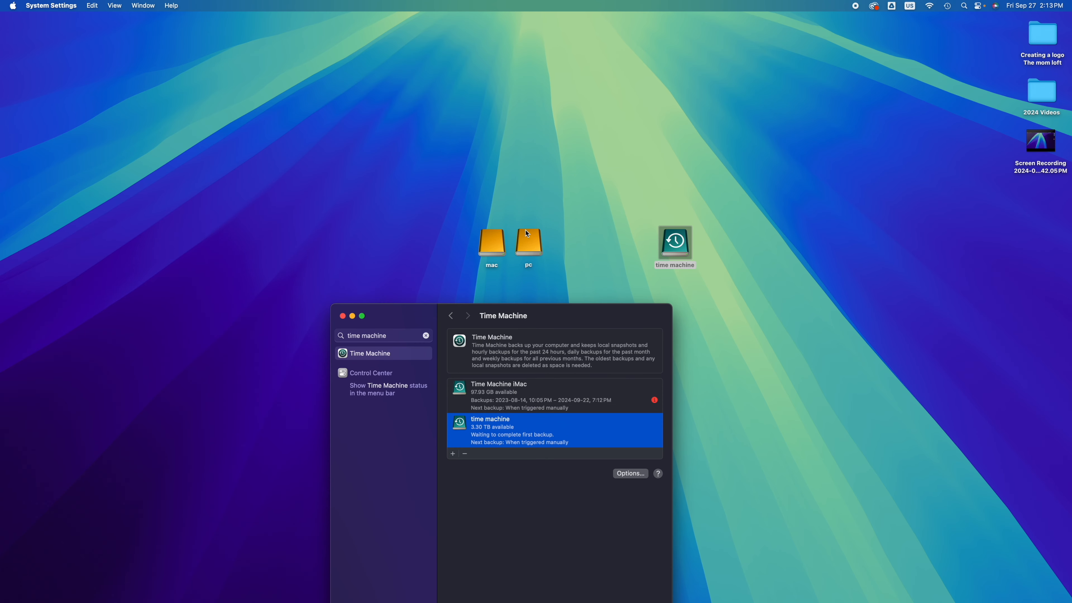
pyautogui.moveTo(559, 223); pyautogui.dragTo(522, 140)
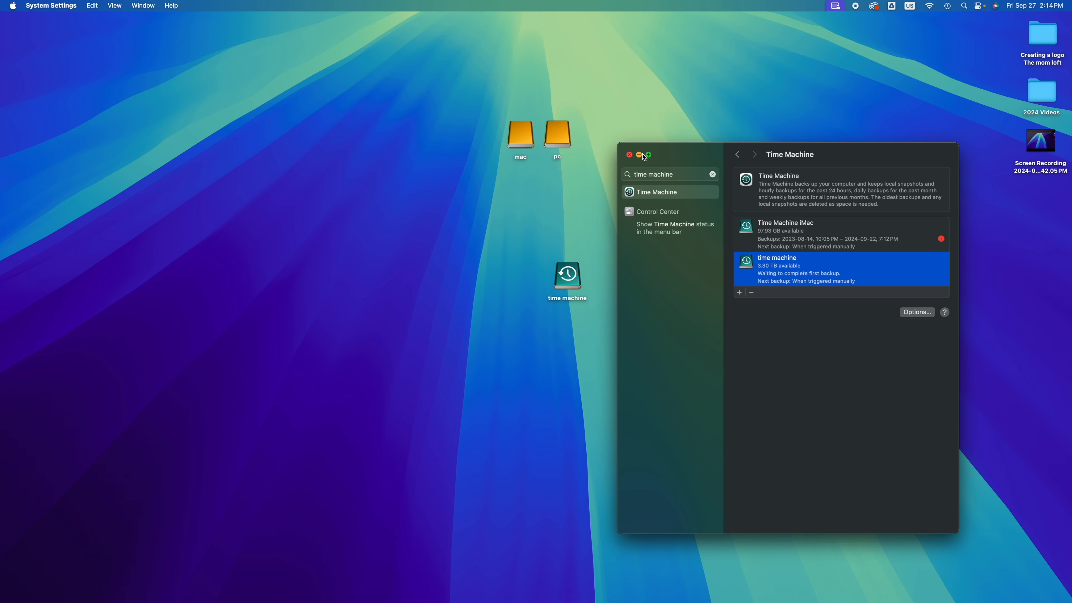
pyautogui.click(633, 158)
# Separate the pc drive icon from the mac drive, open the pc volume and move its window below the mac icon.
pyautogui.moveTo(557, 138); pyautogui.dragTo(636, 183)
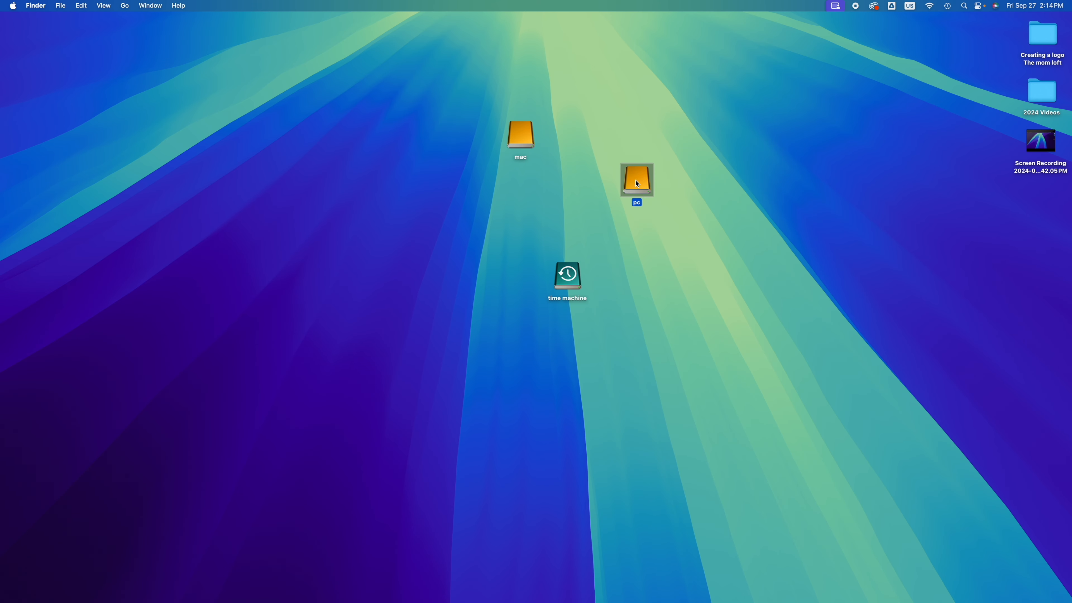
pyautogui.doubleClick(638, 184)
pyautogui.moveTo(508, 127); pyautogui.dragTo(509, 204)
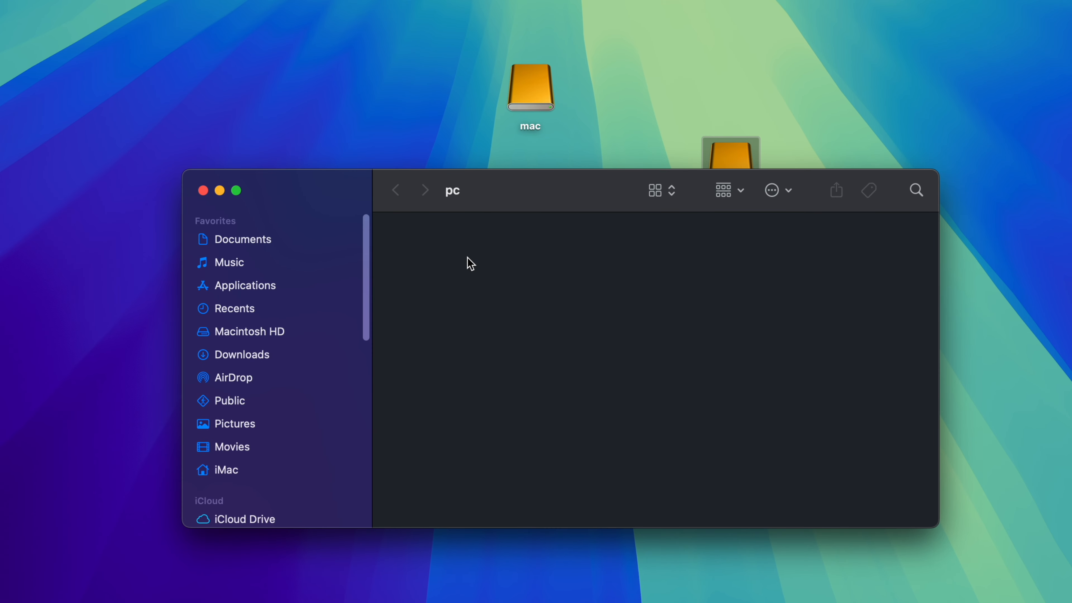
# Create a new folder named hagsjhagS in the pc volume.
pyautogui.rightClick(485, 237)
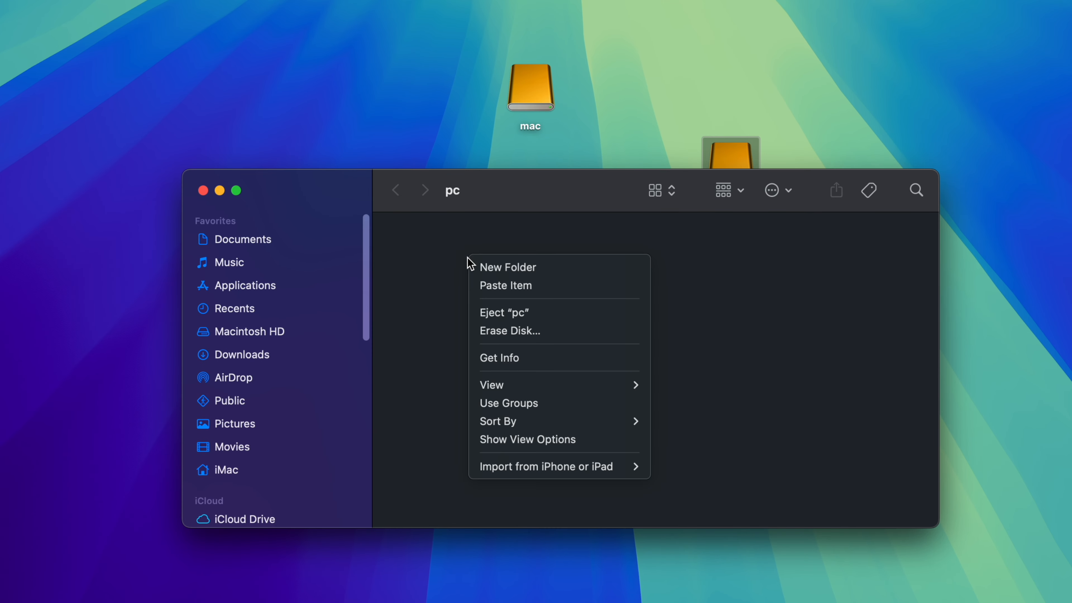
pyautogui.click(479, 270)
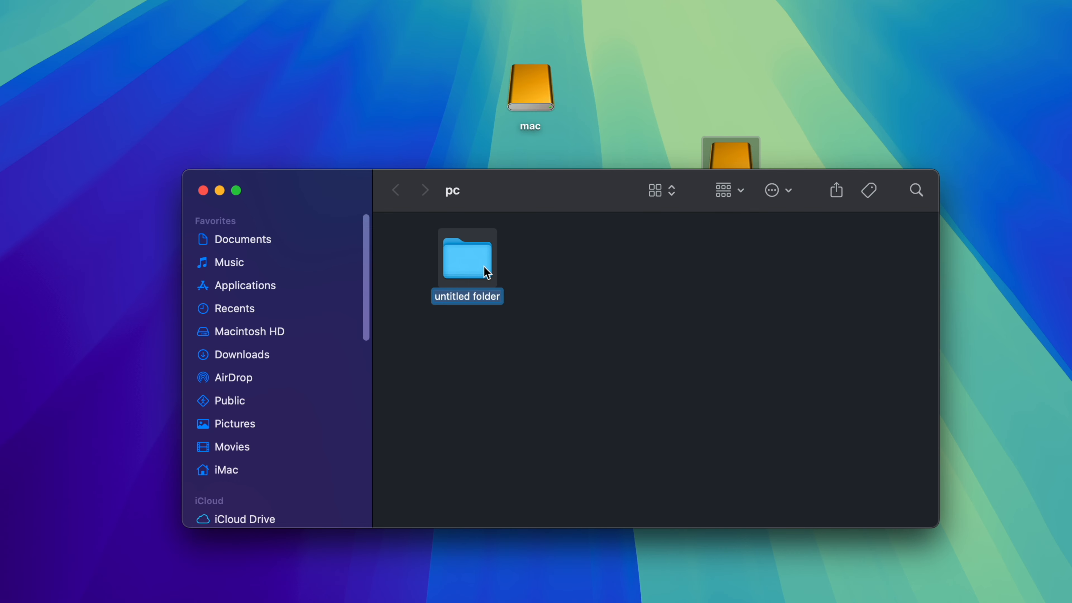
pyautogui.write('hagsjhagS')
pyautogui.click(531, 292)
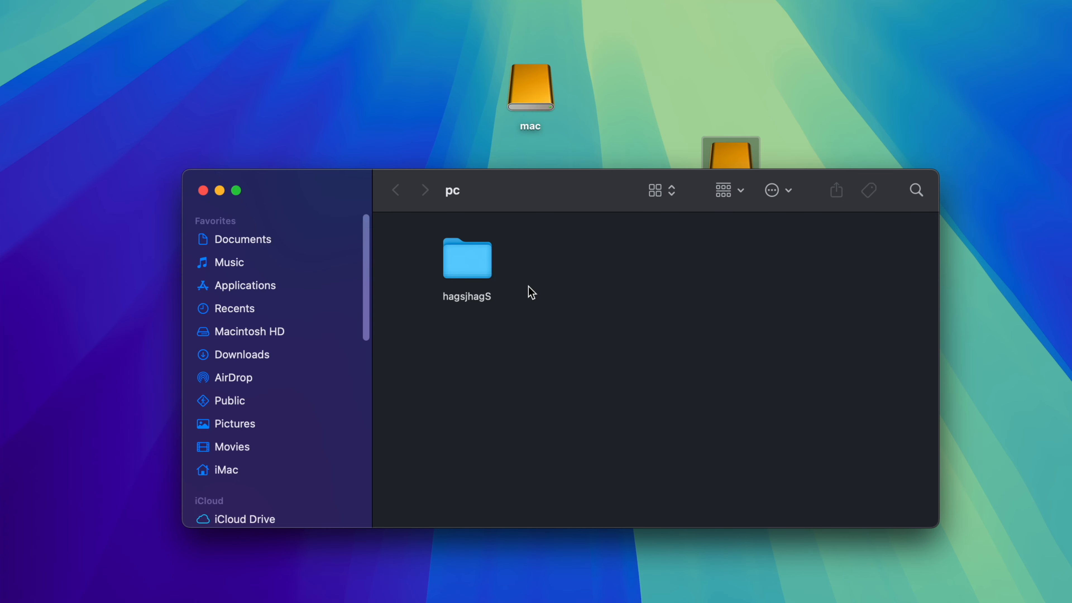
# Move the hagsjhagS folder from the pc volume to the Trash.
pyautogui.click(476, 271)
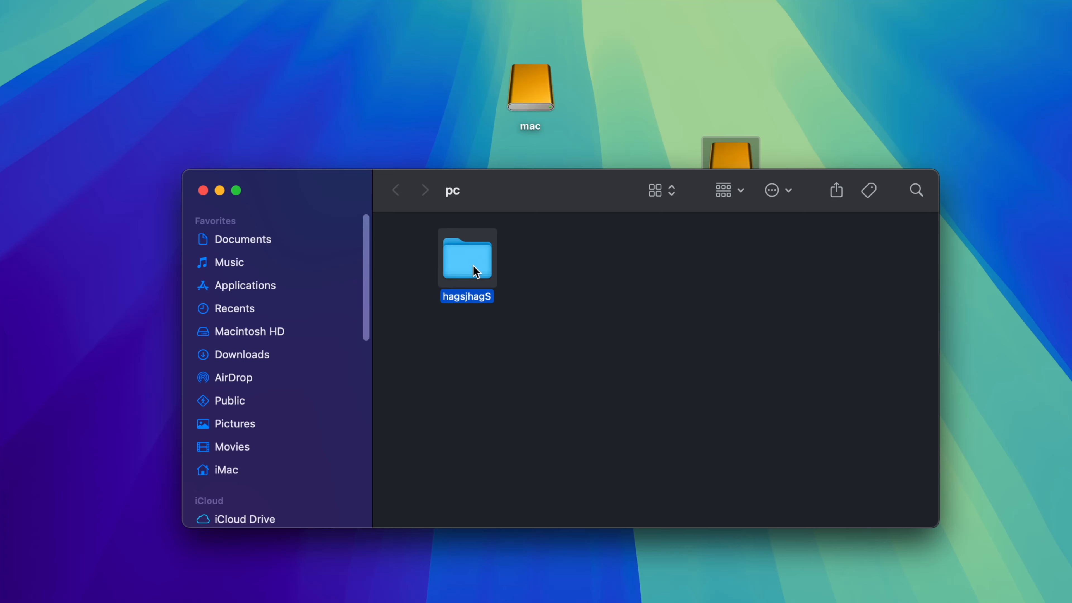
pyautogui.rightClick(476, 272)
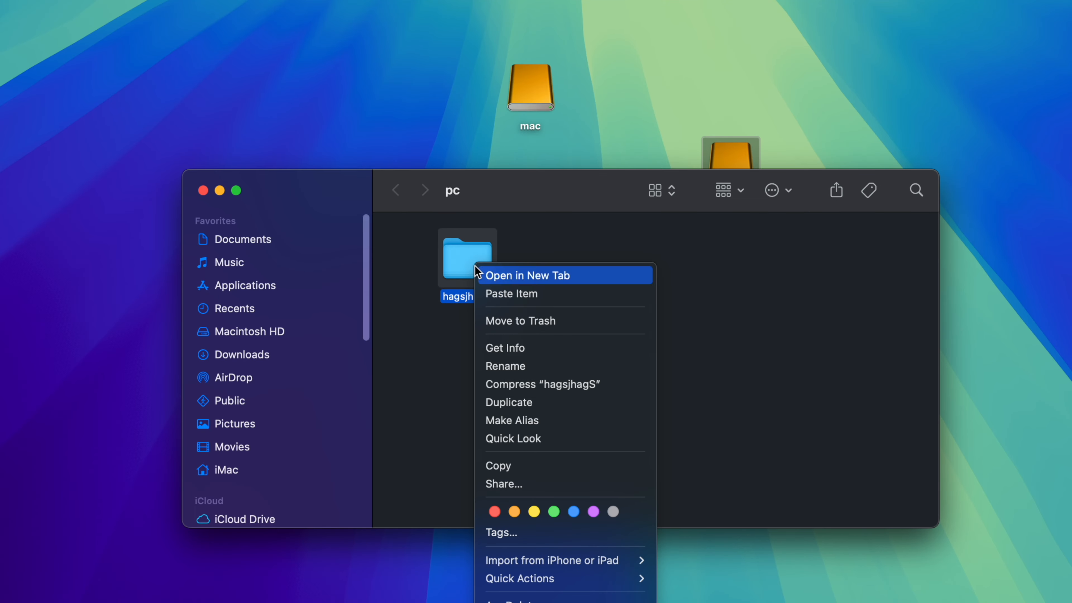
pyautogui.click(555, 325)
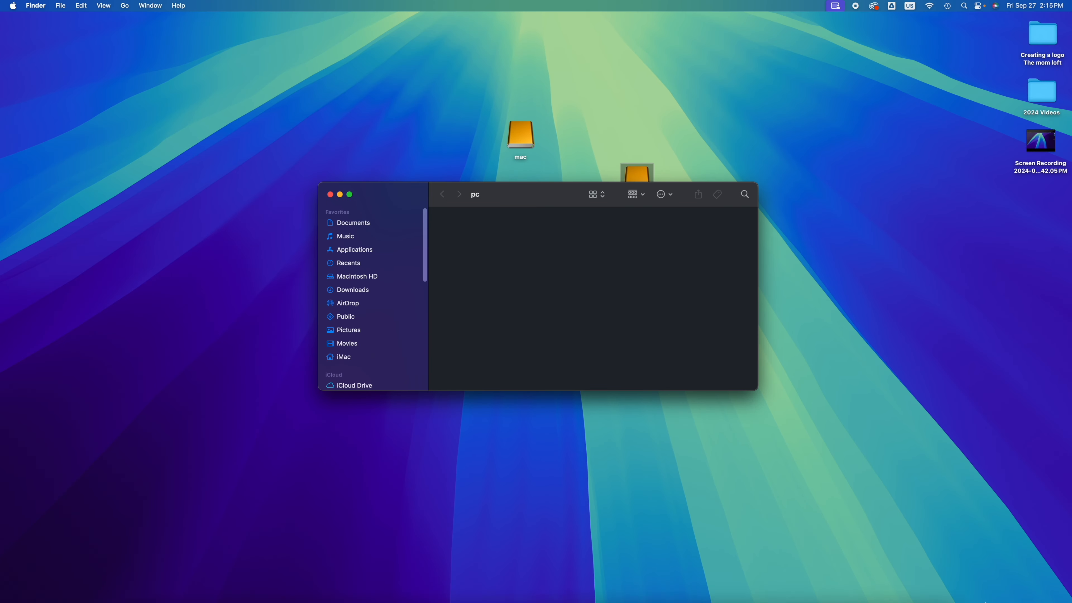
# Empty the Trash and confirm permanently erasing its items.
pyautogui.moveTo(977, 598)
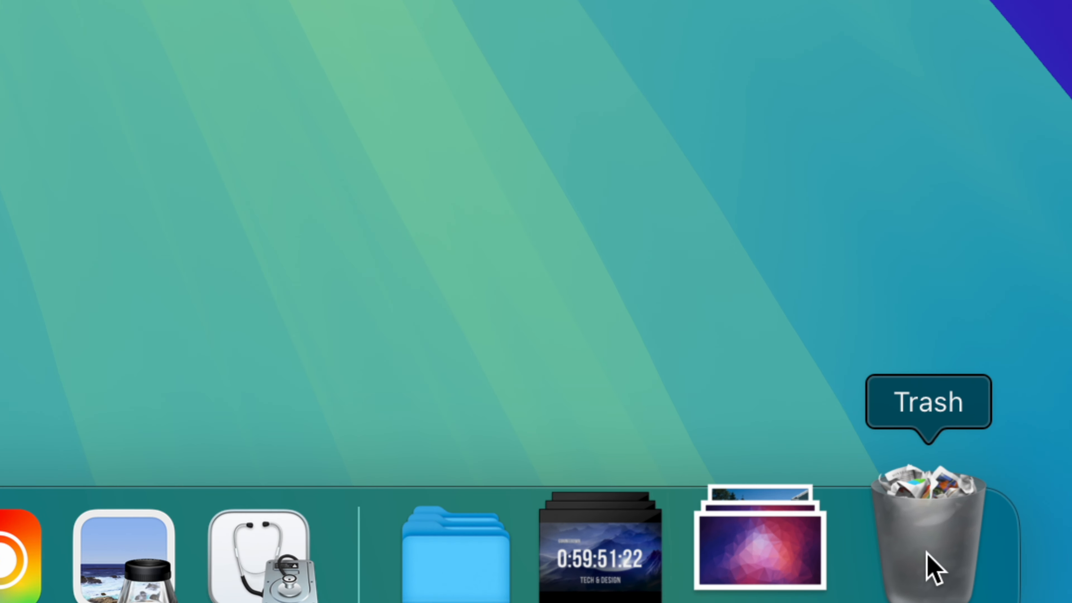
pyautogui.rightClick(931, 569)
pyautogui.click(939, 381)
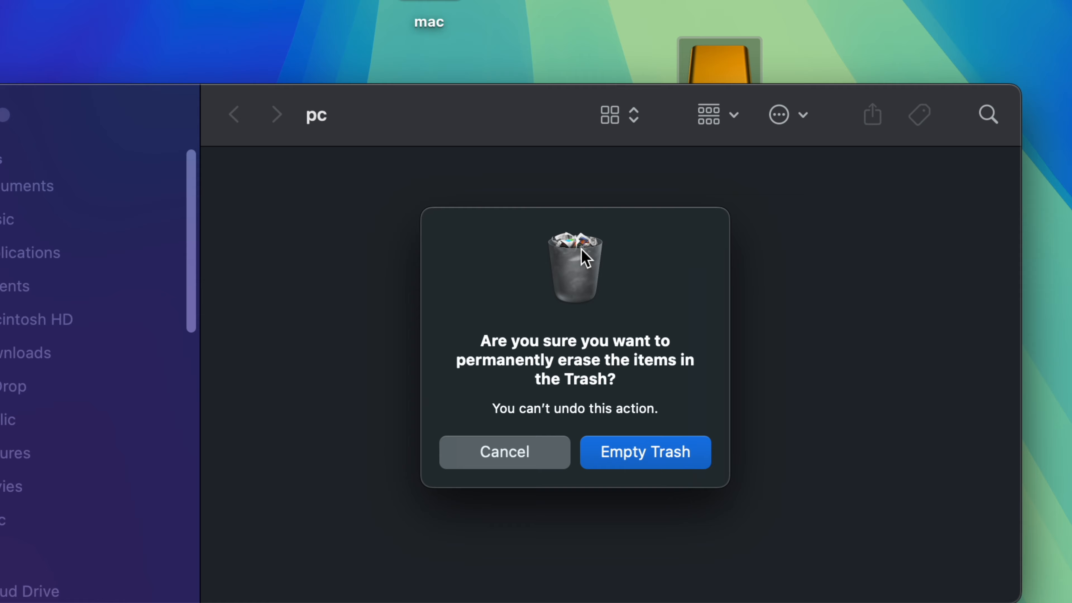
pyautogui.click(602, 337)
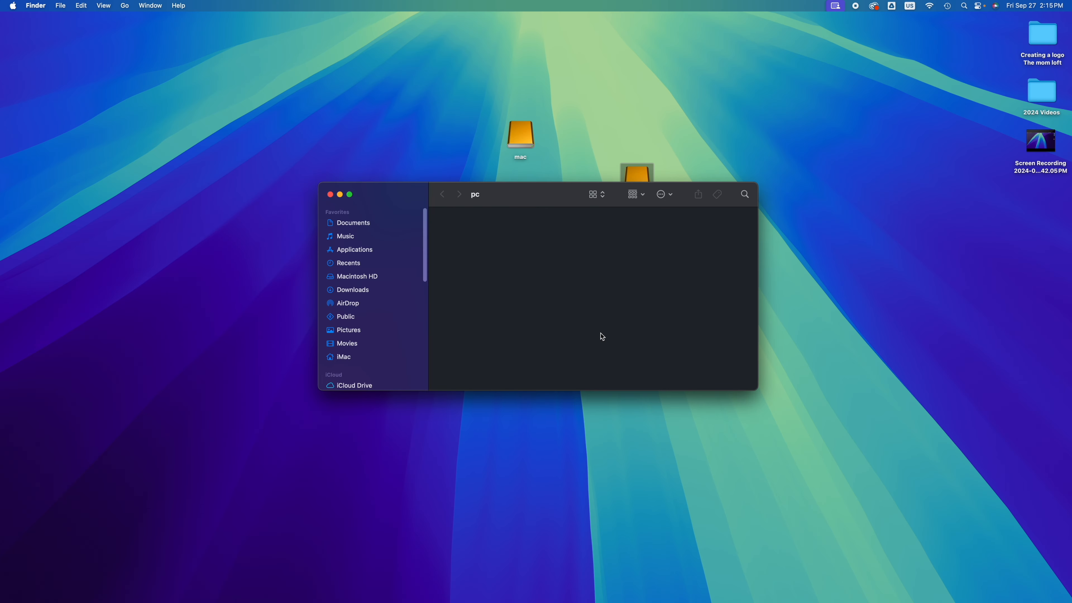
# Copy the Screen Recording file from the desktop into the pc volume and close the volume's window.
pyautogui.moveTo(531, 198); pyautogui.dragTo(521, 205)
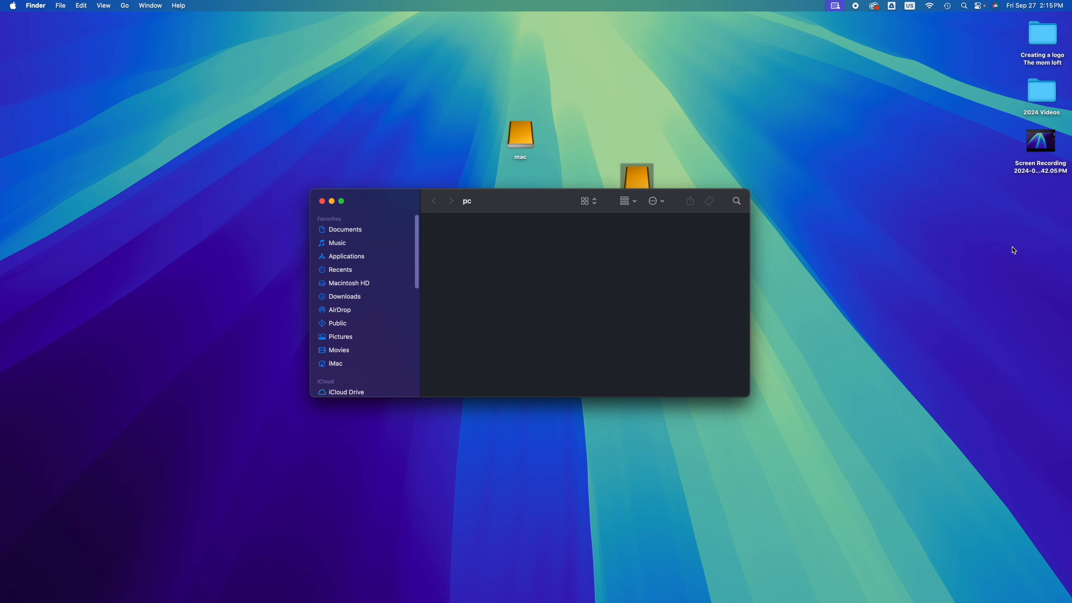
pyautogui.click(1044, 149)
pyautogui.moveTo(1044, 148); pyautogui.dragTo(528, 266)
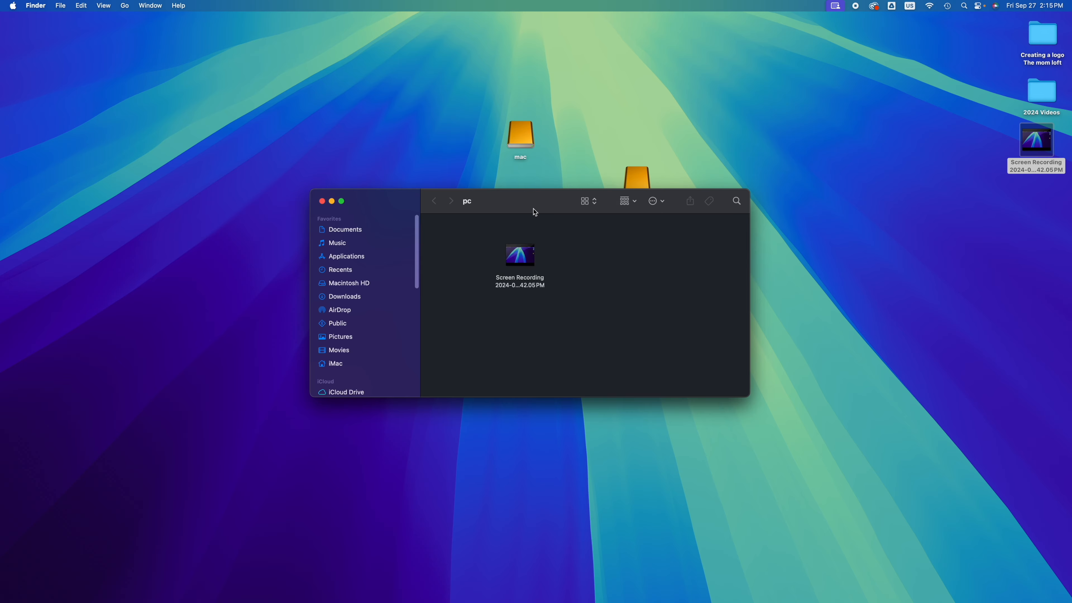
pyautogui.moveTo(532, 205); pyautogui.dragTo(557, 310)
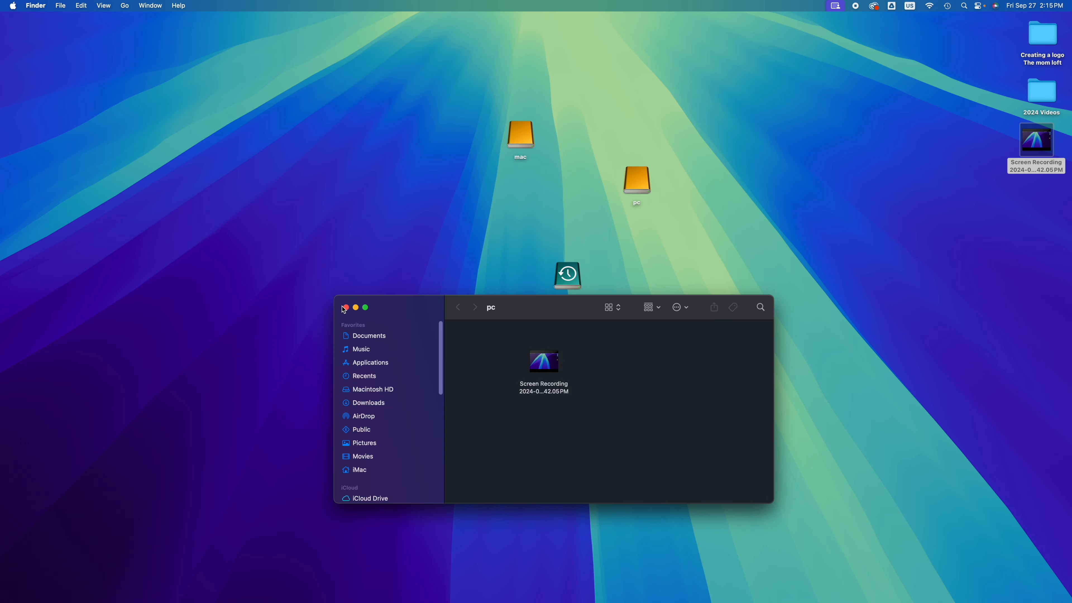
pyautogui.click(346, 307)
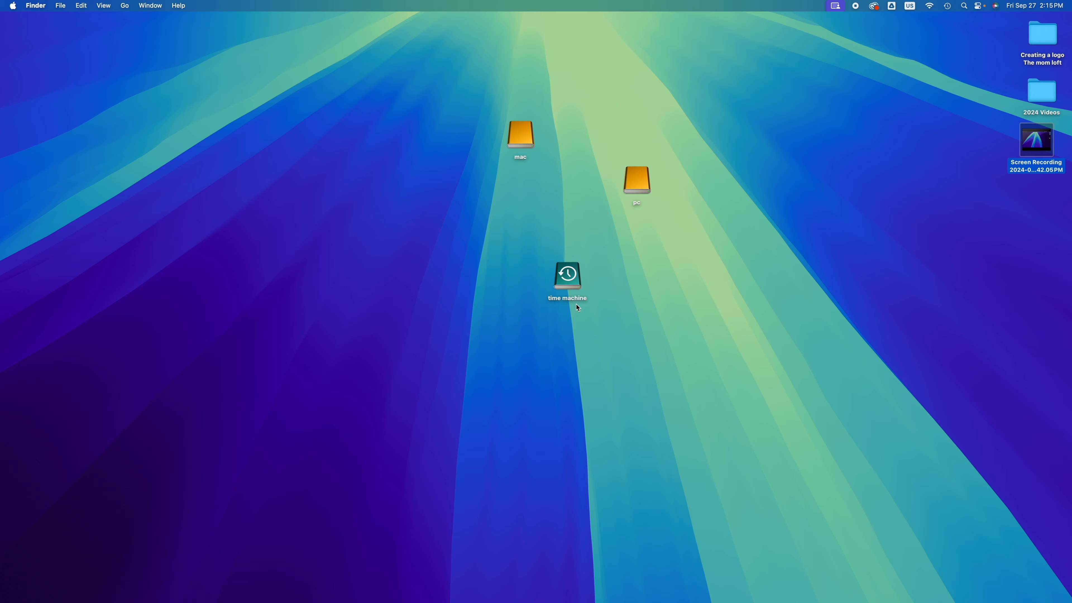
# Examine the eject choices for the time machine volume and cancel without ejecting any volume.
pyautogui.rightClick(571, 277)
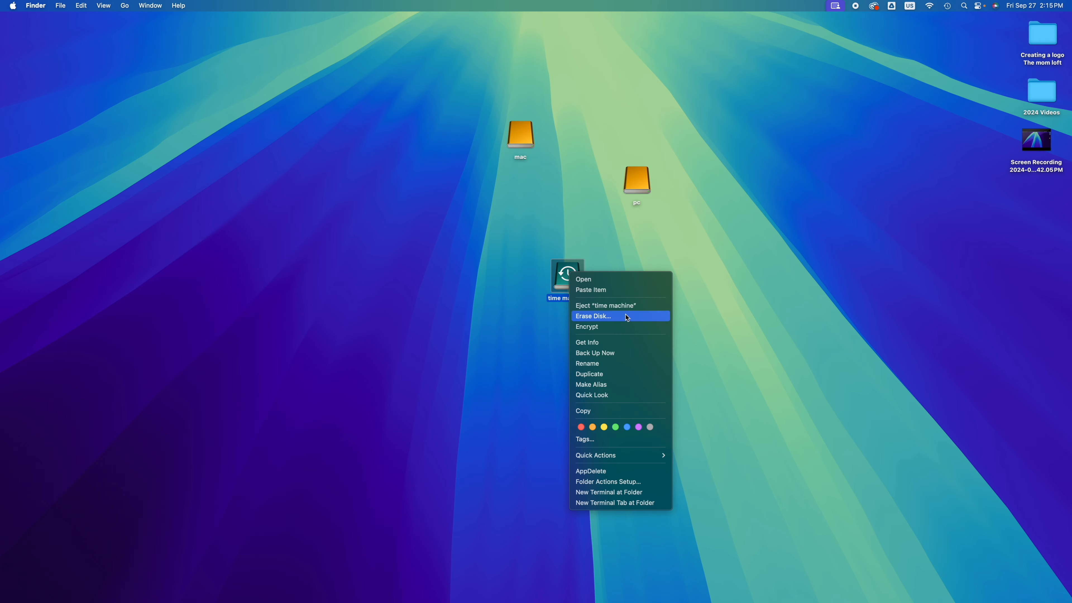
pyautogui.click(617, 305)
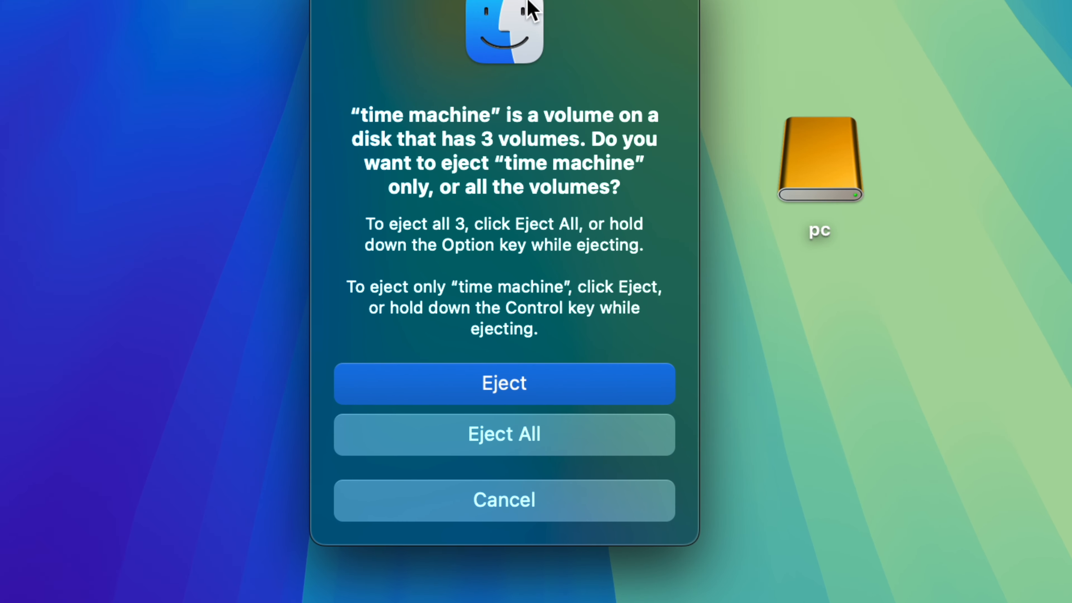
pyautogui.click(438, 500)
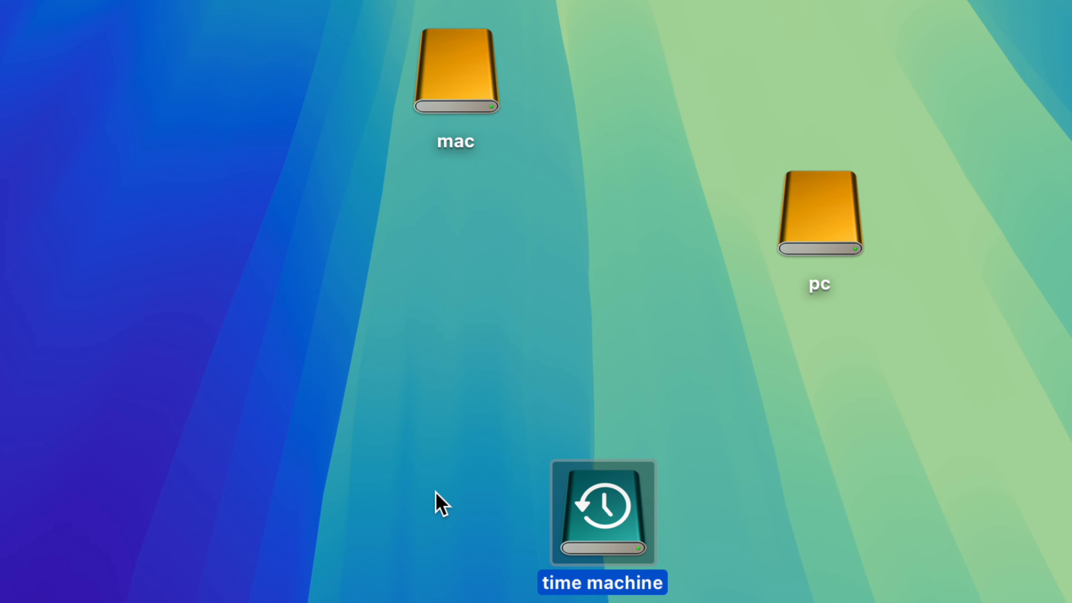